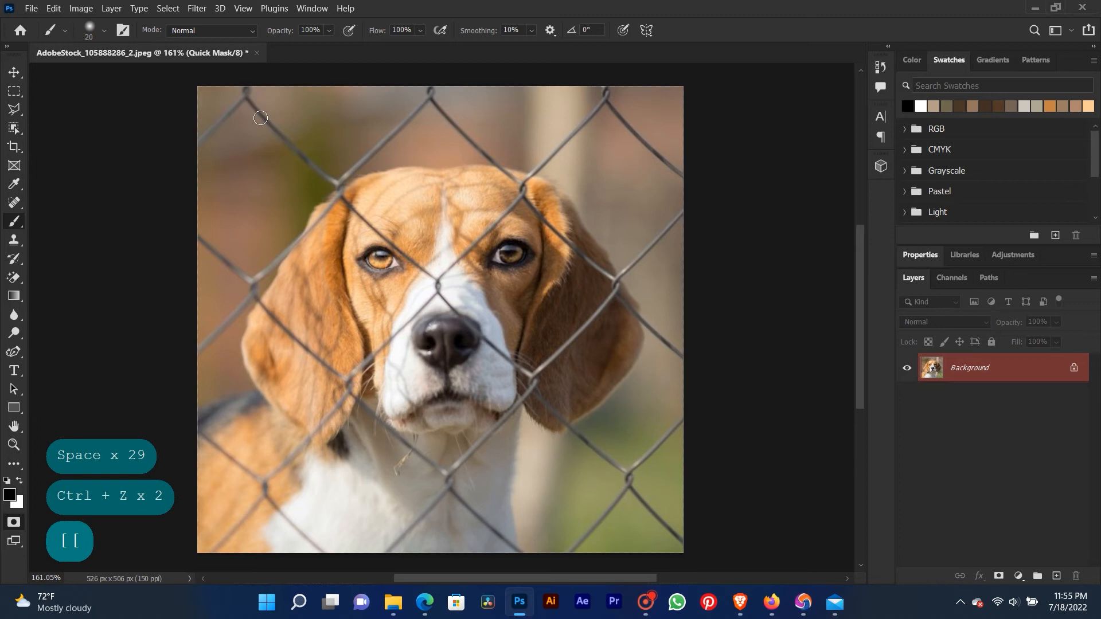
Paint over all the chain-link fence wires across the dog photo in Quick Mask mode with the 20 px brush.
left_click_drag(251, 91, 197, 140)
mouse_move(243, 89)
left_mouse_down()
mouse_move(495, 338)
mouse_move(563, 422)
mouse_move(626, 473)
mouse_move(659, 521)
mouse_move(686, 536)
left_mouse_up()
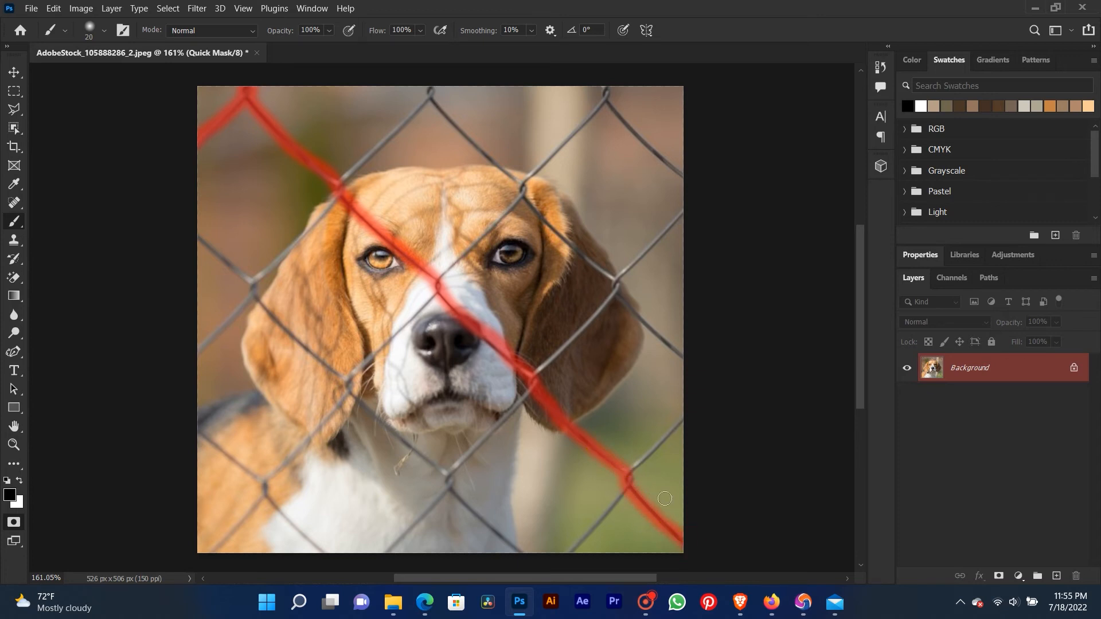
mouse_move(610, 95)
left_mouse_down()
mouse_move(357, 371)
mouse_move(321, 430)
mouse_move(261, 487)
mouse_move(245, 525)
mouse_move(195, 534)
left_mouse_up()
mouse_move(203, 429)
left_mouse_down()
mouse_move(277, 516)
mouse_move(336, 559)
left_mouse_up()
left_click_drag(680, 211, 380, 556)
mouse_move(527, 551)
left_mouse_down()
mouse_move(272, 316)
mouse_move(253, 278)
mouse_move(189, 234)
left_mouse_up()
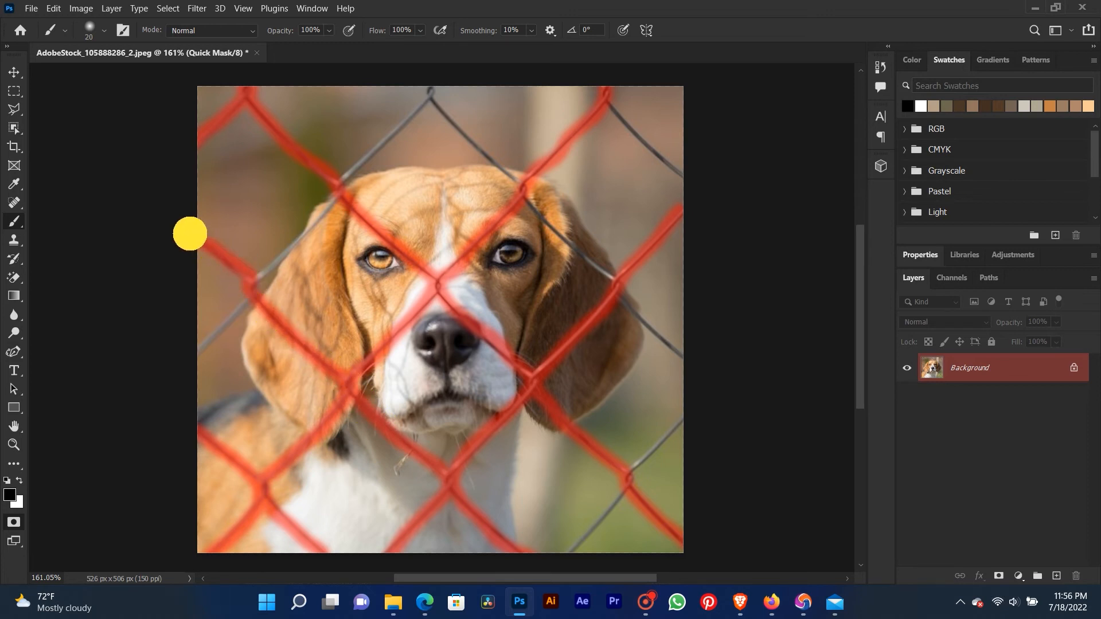
mouse_move(435, 91)
left_mouse_down()
mouse_move(366, 153)
mouse_move(335, 203)
mouse_move(180, 373)
left_mouse_up()
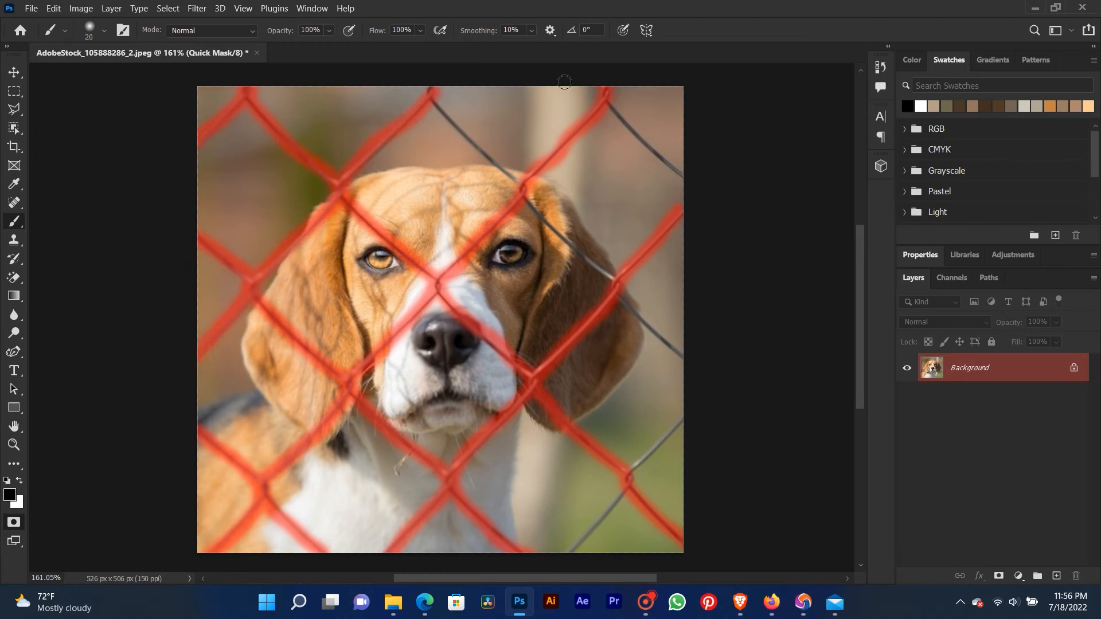
left_click_drag(593, 78, 687, 191)
mouse_move(432, 91)
left_mouse_down()
mouse_move(612, 275)
mouse_move(690, 370)
left_mouse_up()
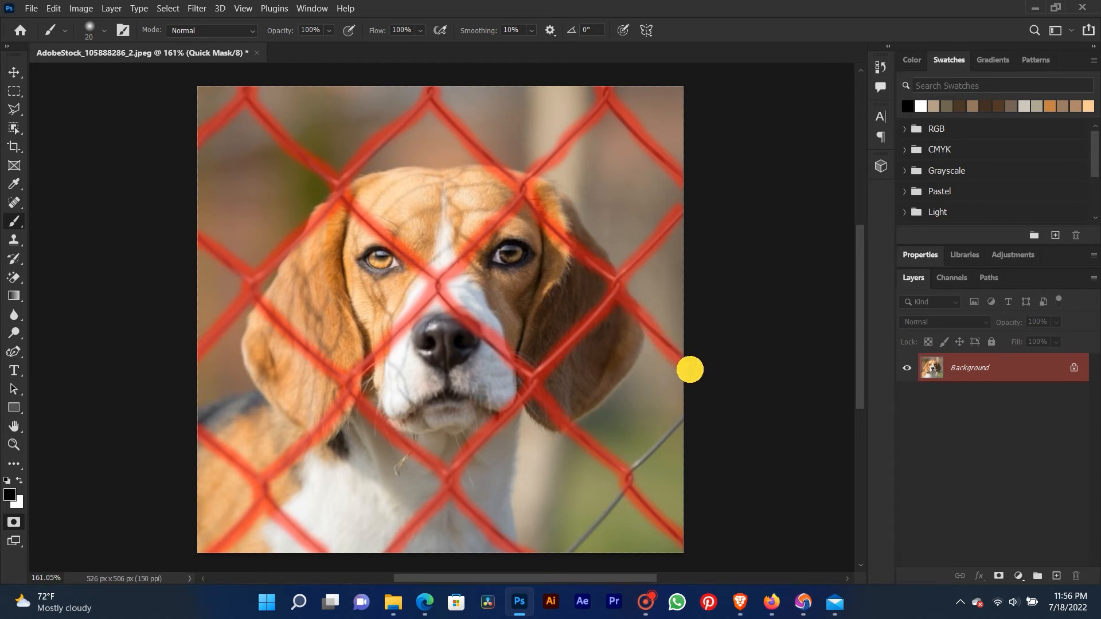
mouse_move(684, 411)
left_mouse_down()
mouse_move(594, 534)
mouse_move(557, 559)
left_mouse_up()
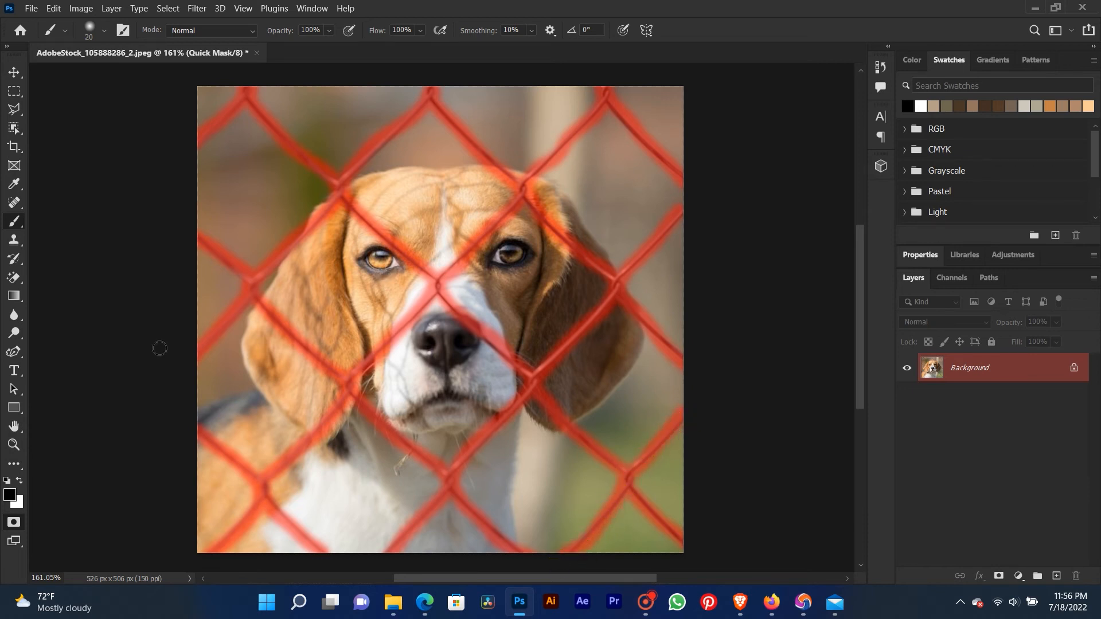
Convert the quick mask to a selection and invert it so that the fence wires are selected.
left_click(14, 522)
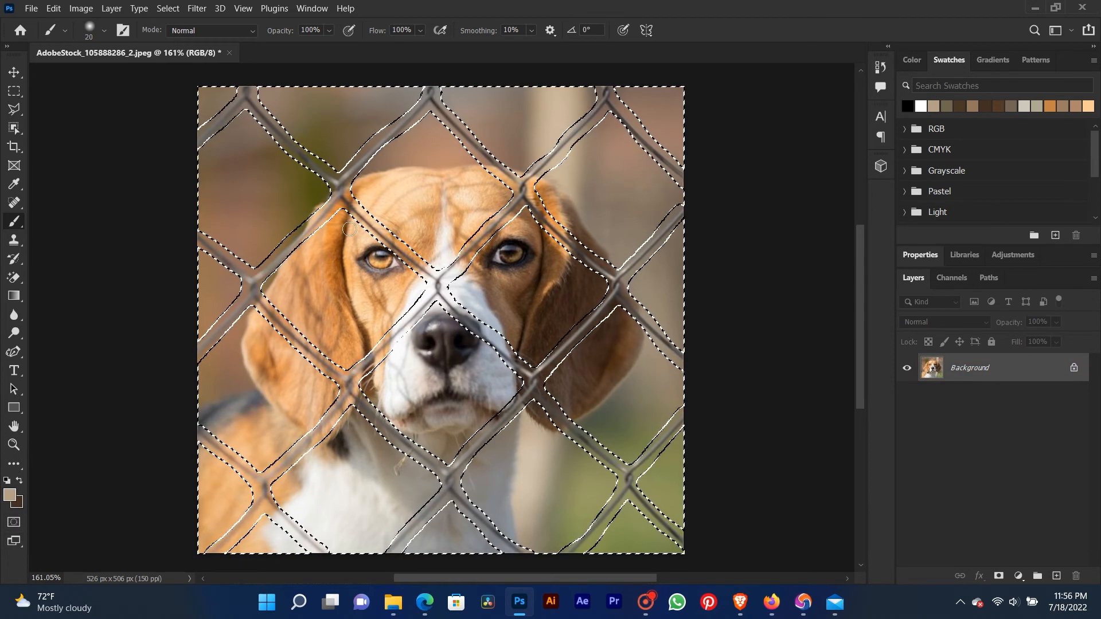
right_click(356, 201)
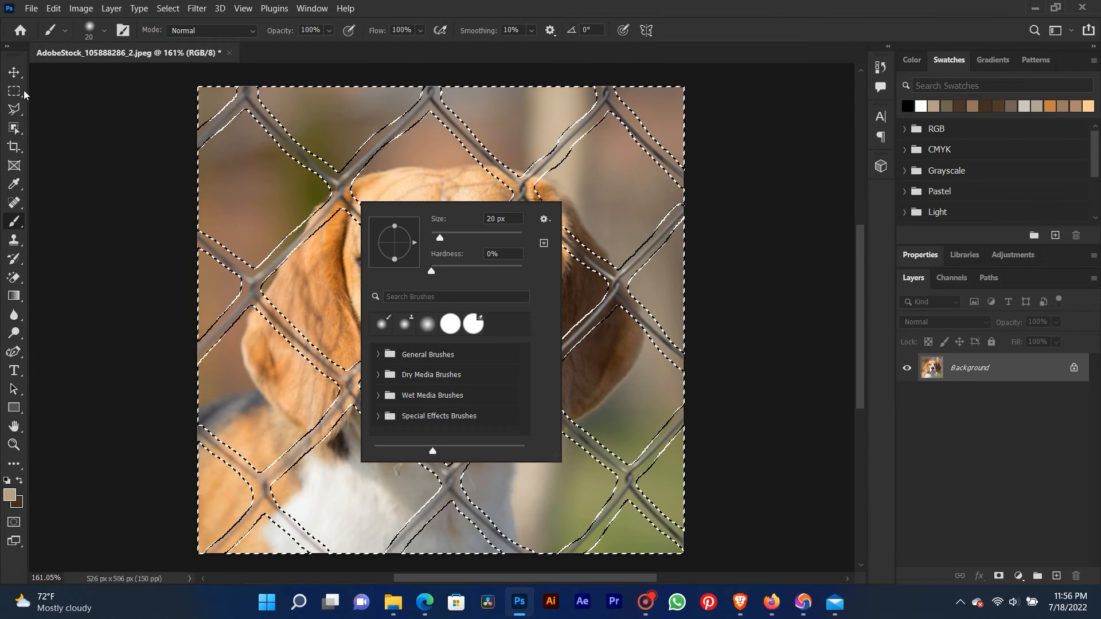
left_click(14, 109)
right_click(304, 140)
left_click(295, 140)
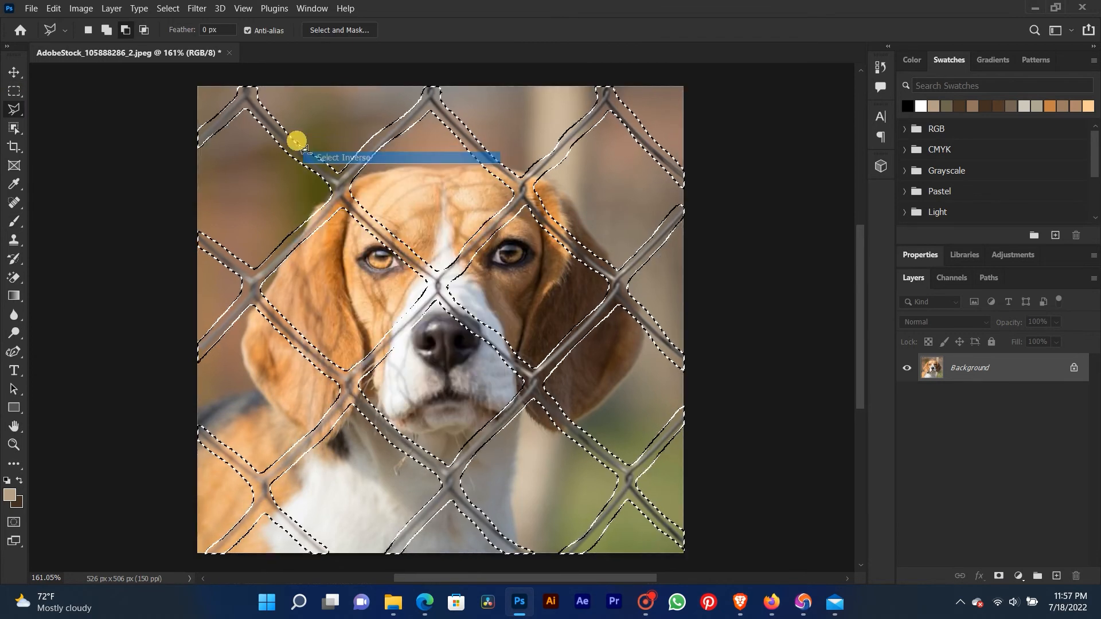
Remove the selected fence with Content-Aware Fill, output to a duplicate layer, and deselect.
left_click(53, 8)
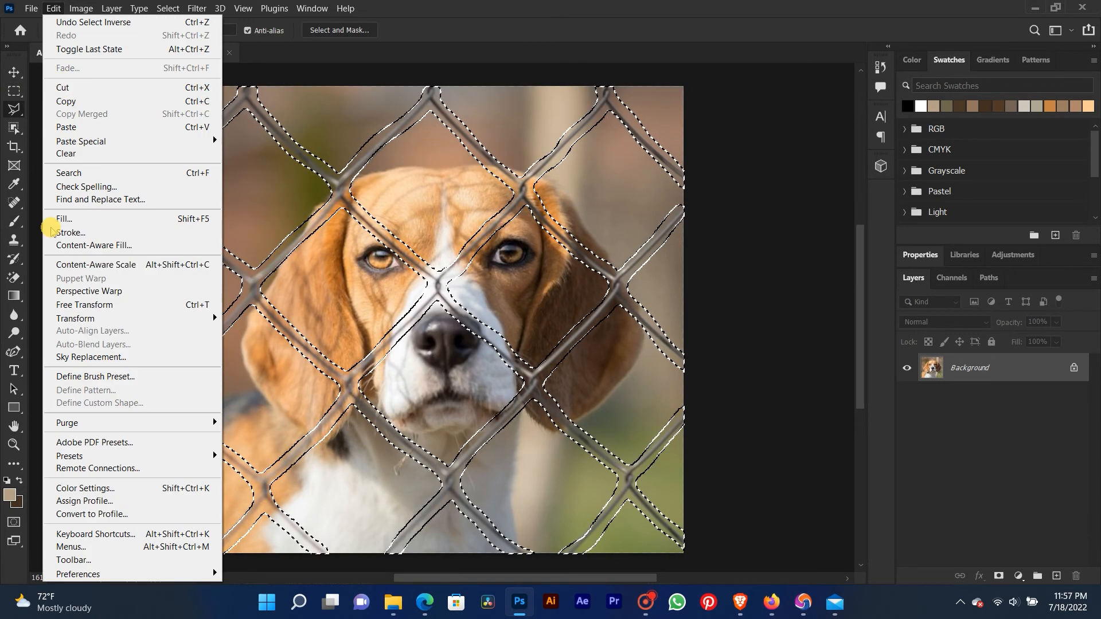
left_click(94, 245)
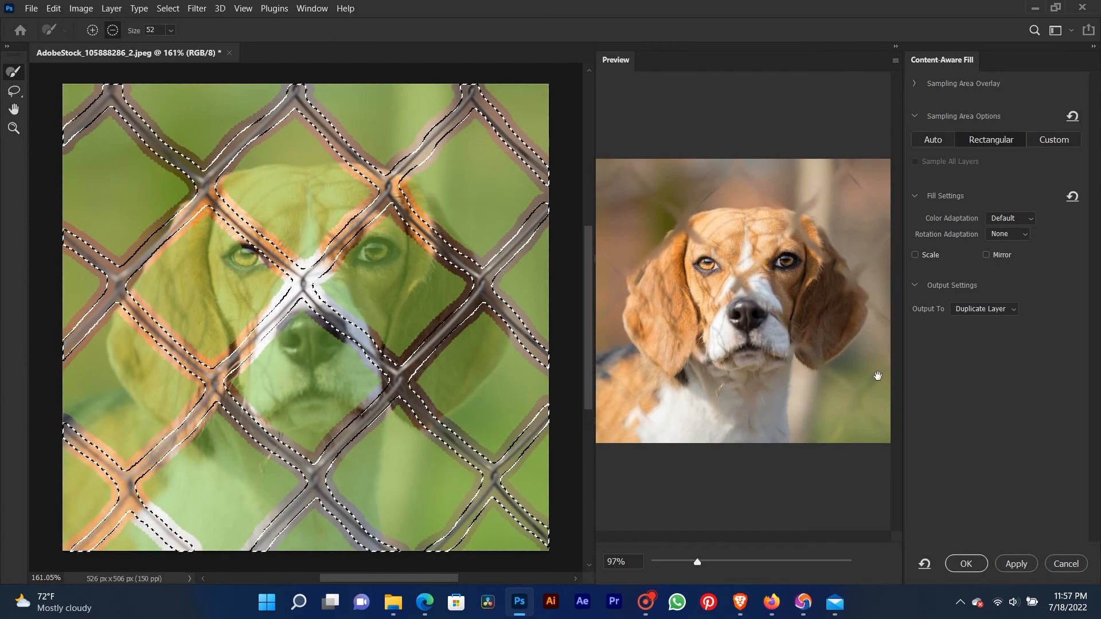
left_click(1015, 563)
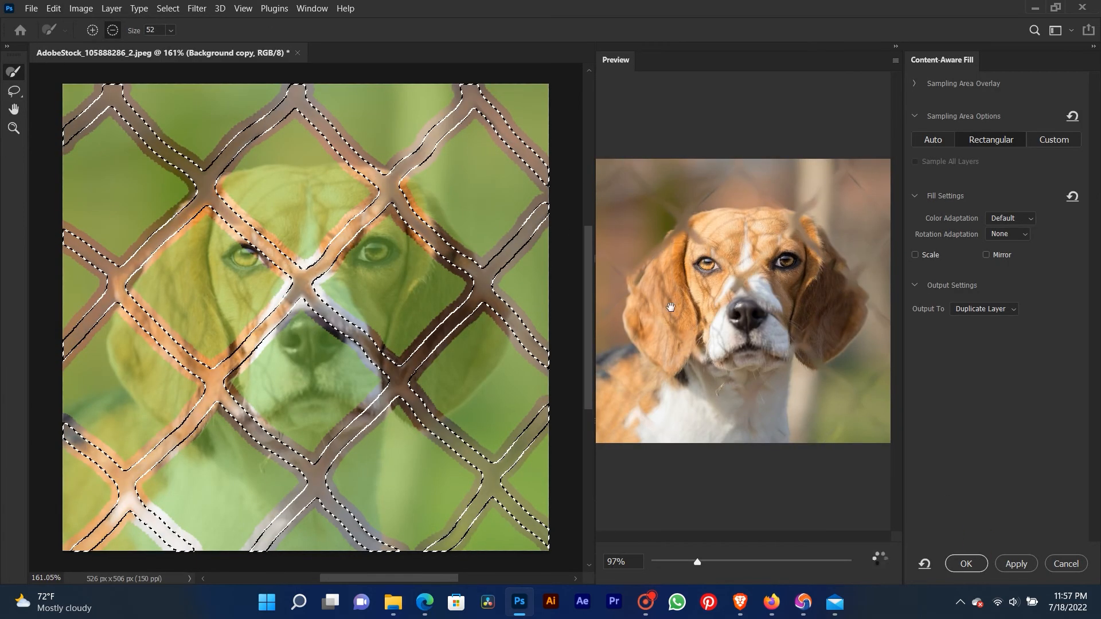
left_click(966, 564)
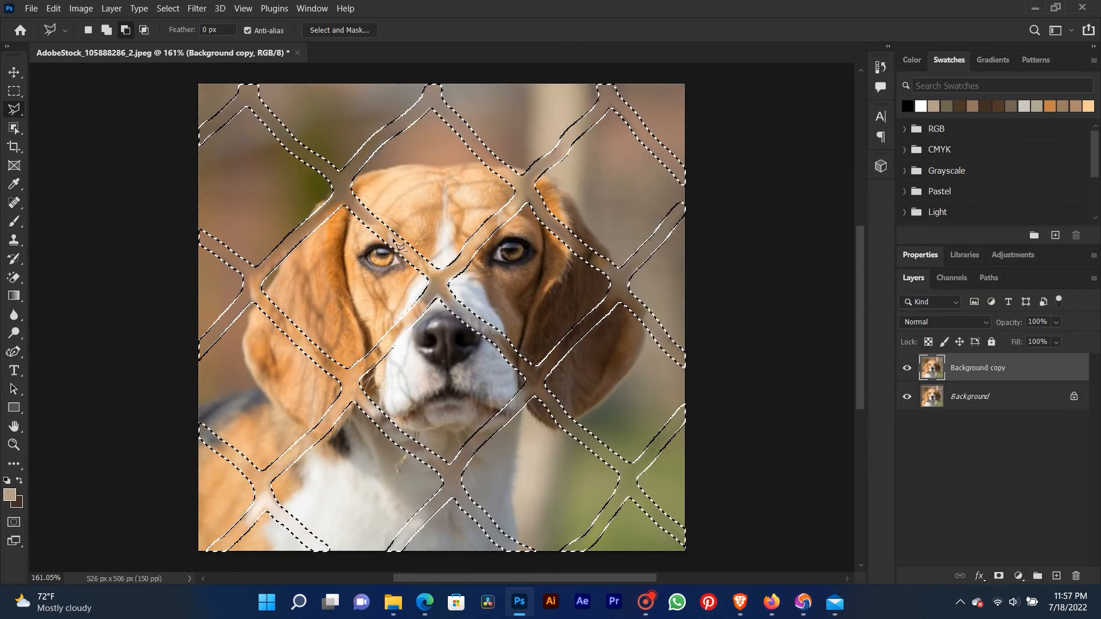
key("ctrl+d")
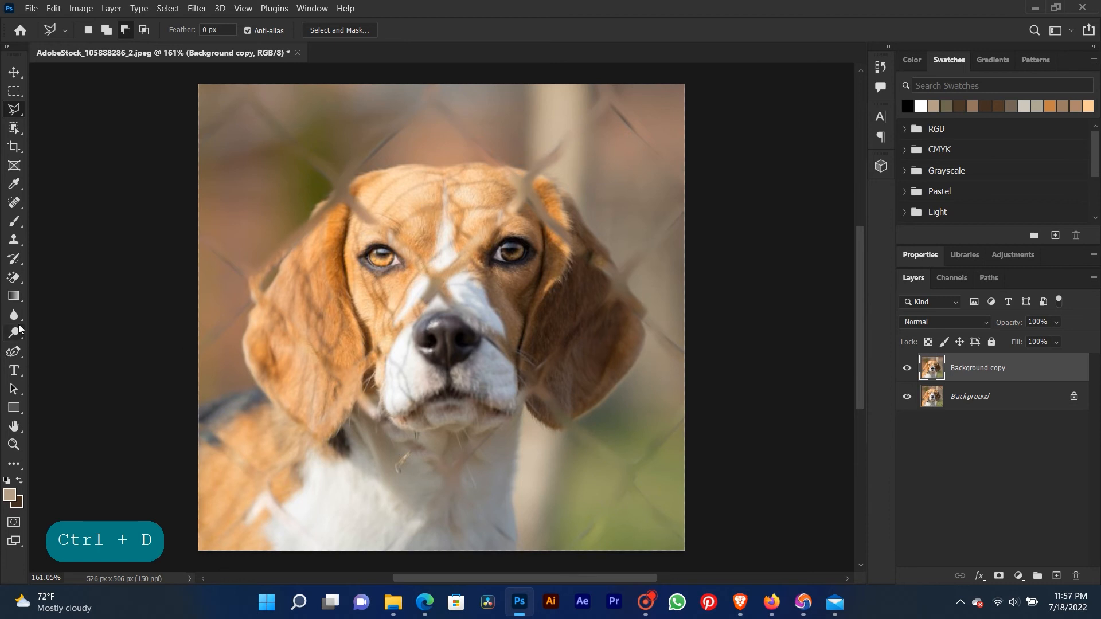
Clone clean forehead fur over the fence trace above the eye on the image's left with the Clone Stamp tool.
left_click(14, 240)
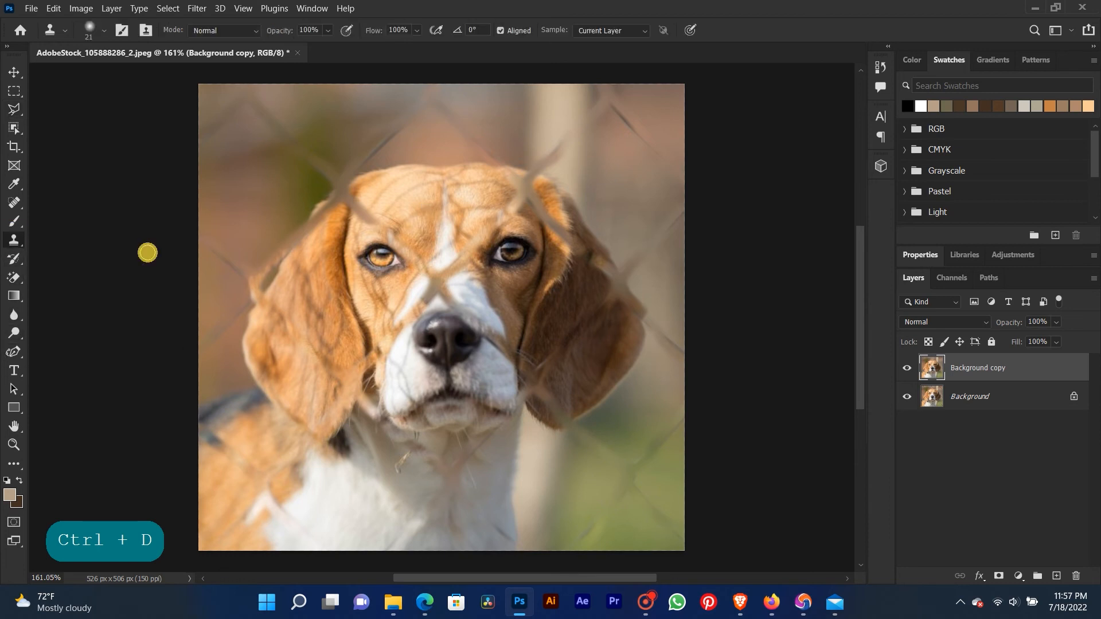
key("alt")
left_click(370, 192)
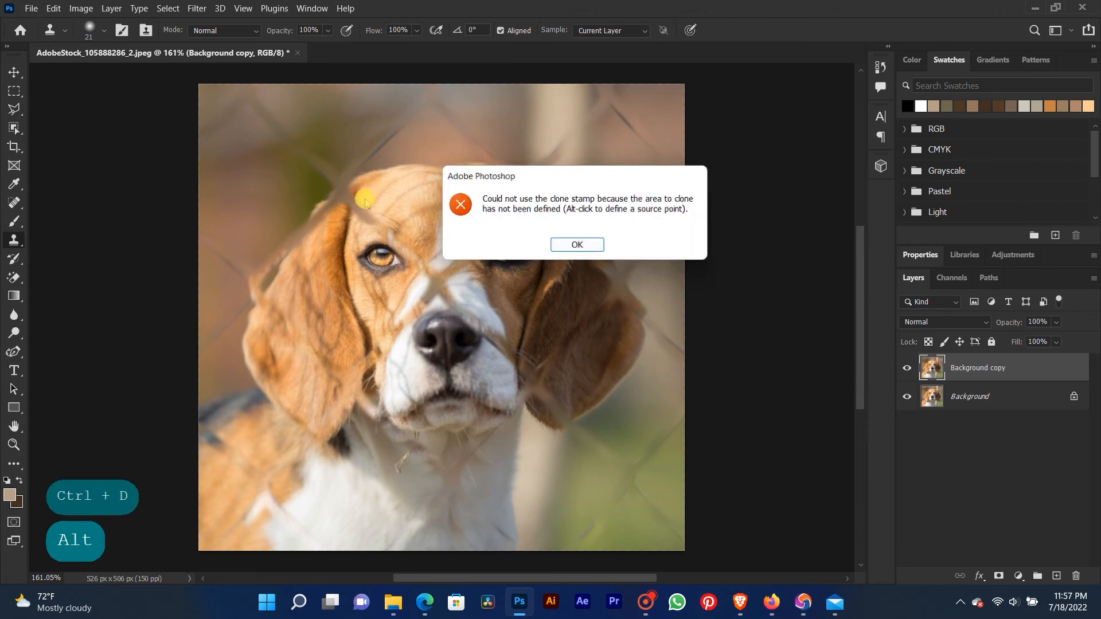
left_click(569, 244)
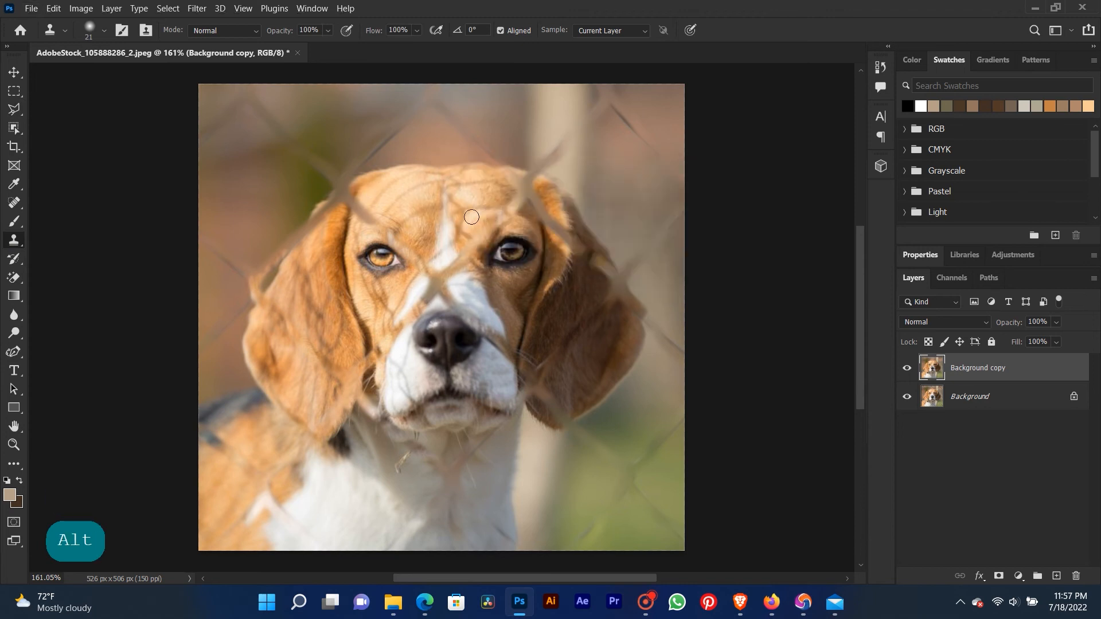
left_click(418, 217, "alt")
left_click_drag(353, 204, 376, 223)
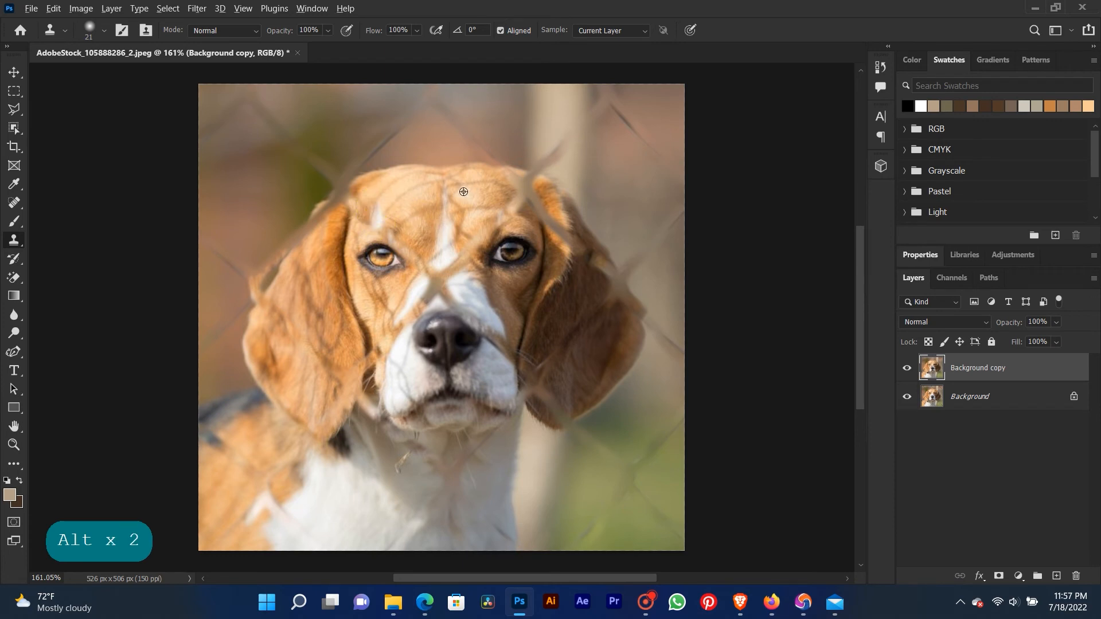
Clone nearby fur over the fence traces where the forehead meets the ear on the image's right.
left_click(517, 197, "alt")
mouse_move(518, 199)
left_mouse_down()
mouse_move(545, 196)
mouse_move(563, 234)
mouse_move(550, 215)
mouse_move(563, 231)
mouse_move(560, 213)
mouse_move(525, 185)
left_mouse_up()
left_click(554, 194, "alt")
left_click(548, 214, "alt")
left_click(511, 189, "alt")
left_click(535, 185, "alt")
mouse_move(517, 181)
left_mouse_down()
mouse_move(524, 174)
mouse_move(540, 191)
left_mouse_up()
left_click(418, 240, "alt")
left_click_drag(435, 283, 408, 315)
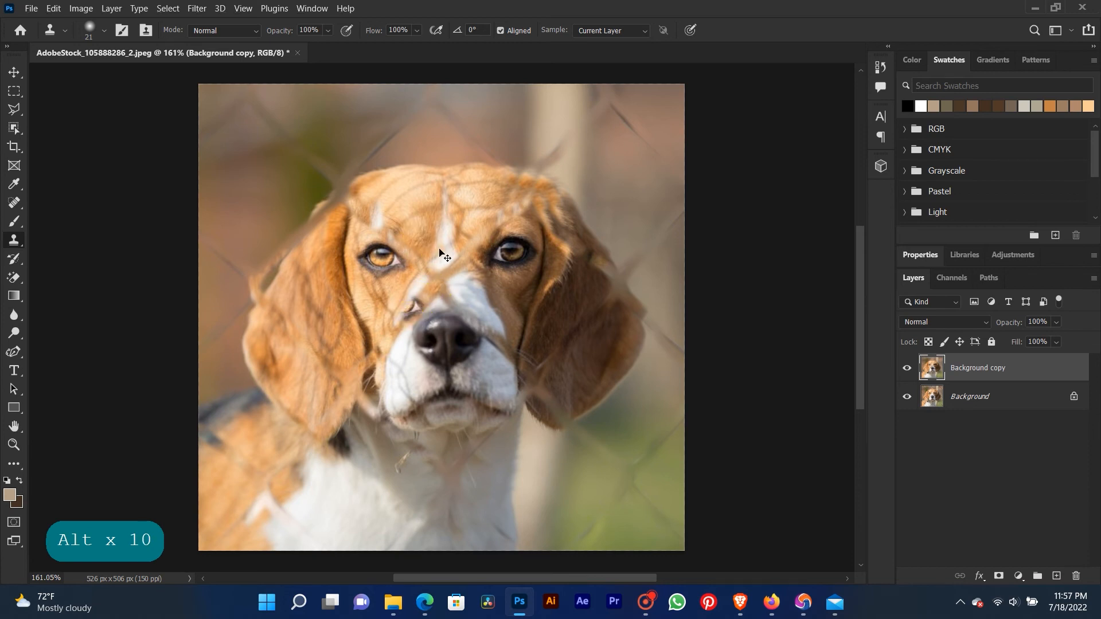
key("ctrl+z")
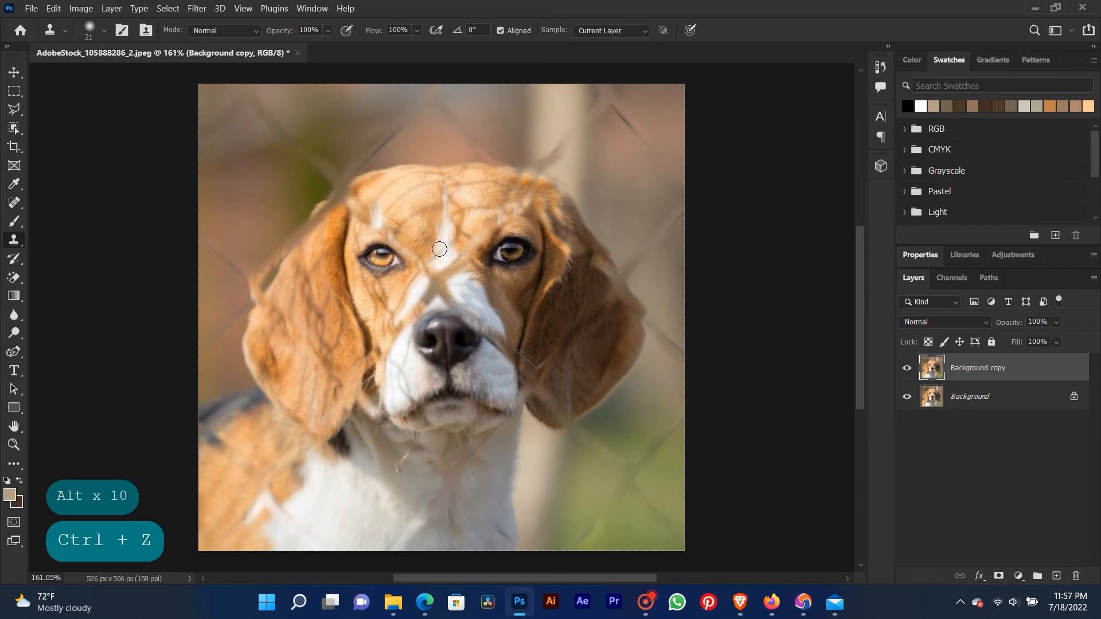
Clone white fur over the dark fence trace on the bridge of the nose, undoing the last unwanted strokes.
left_click(468, 291, "alt")
mouse_move(452, 289)
left_mouse_down()
mouse_move(453, 302)
mouse_move(469, 287)
mouse_move(453, 261)
mouse_move(442, 281)
left_mouse_up()
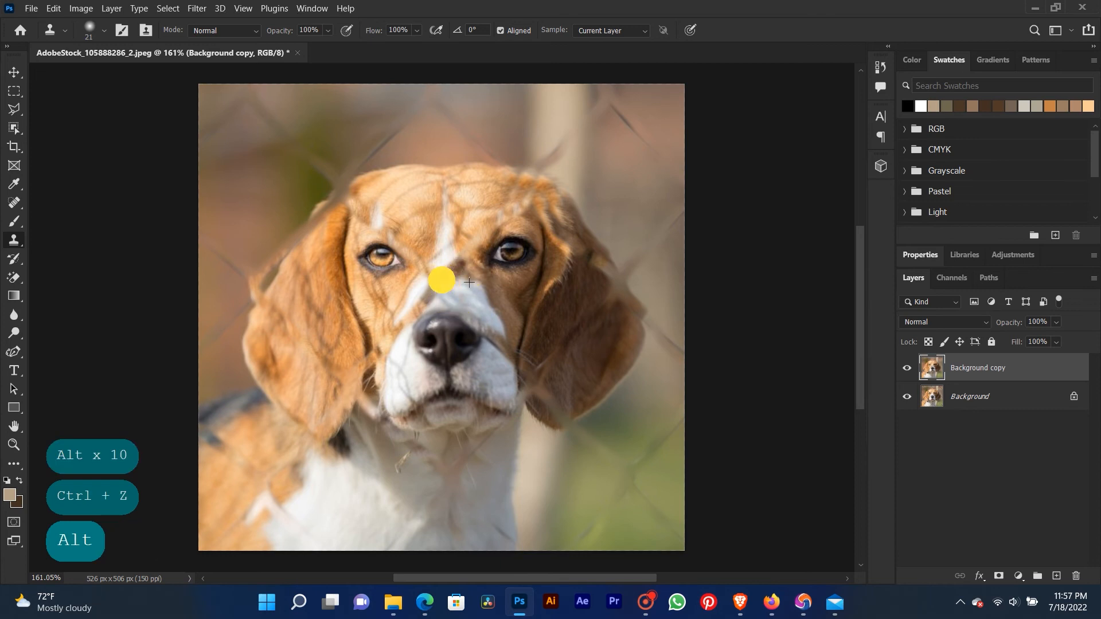
key("ctrl+z")
key("ctrl+z")
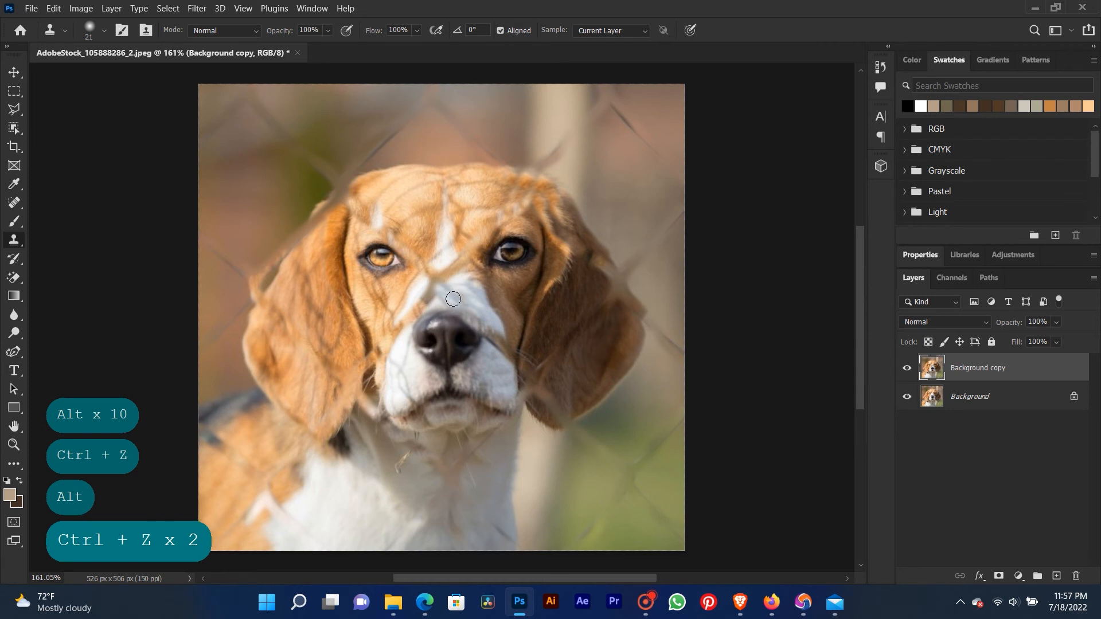
left_click(317, 288, "alt")
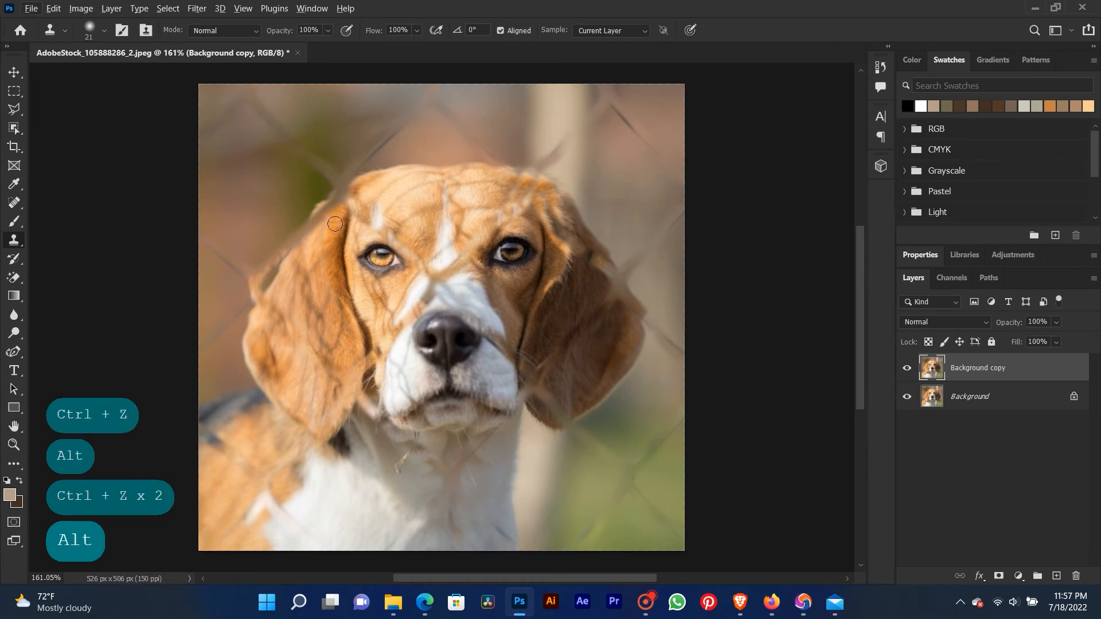
mouse_move(333, 219)
left_mouse_down()
mouse_move(310, 228)
mouse_move(320, 238)
left_mouse_up()
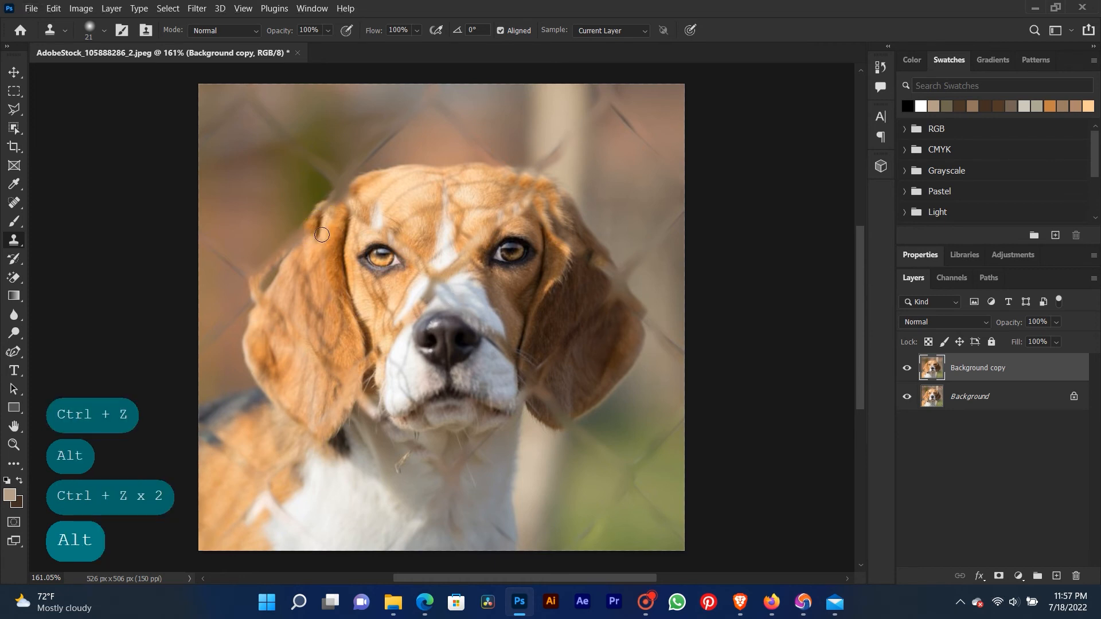
key("ctrl+z")
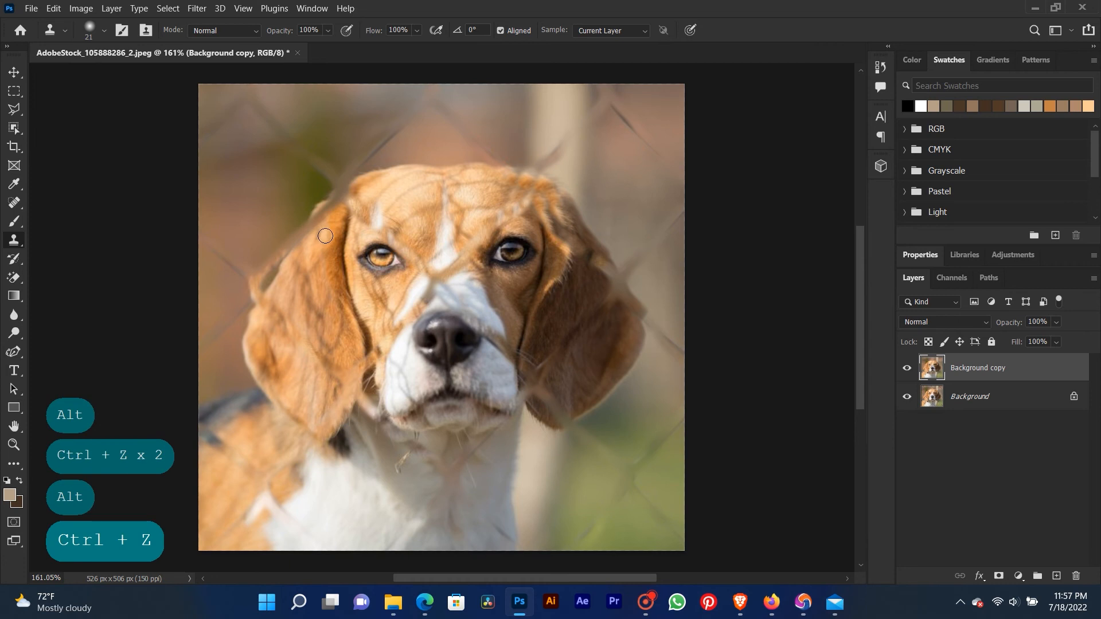
Rebuild the upper edge of the ear on the image's left and the adjoining head contour with cloned fur.
left_click(324, 239, "alt")
left_click_drag(333, 206, 286, 280)
left_click(360, 193, "alt")
left_click_drag(352, 193, 341, 199)
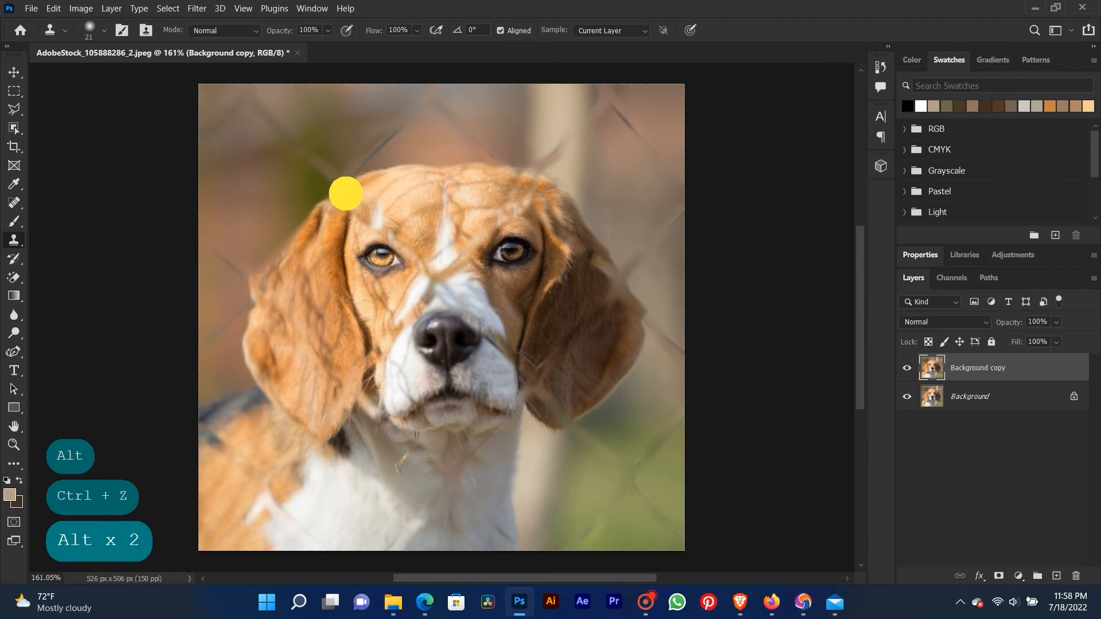
left_click(410, 174, "alt")
mouse_move(359, 197)
left_mouse_down()
mouse_move(337, 194)
mouse_move(347, 186)
mouse_move(330, 203)
mouse_move(357, 182)
left_mouse_up()
left_click(501, 181, "alt")
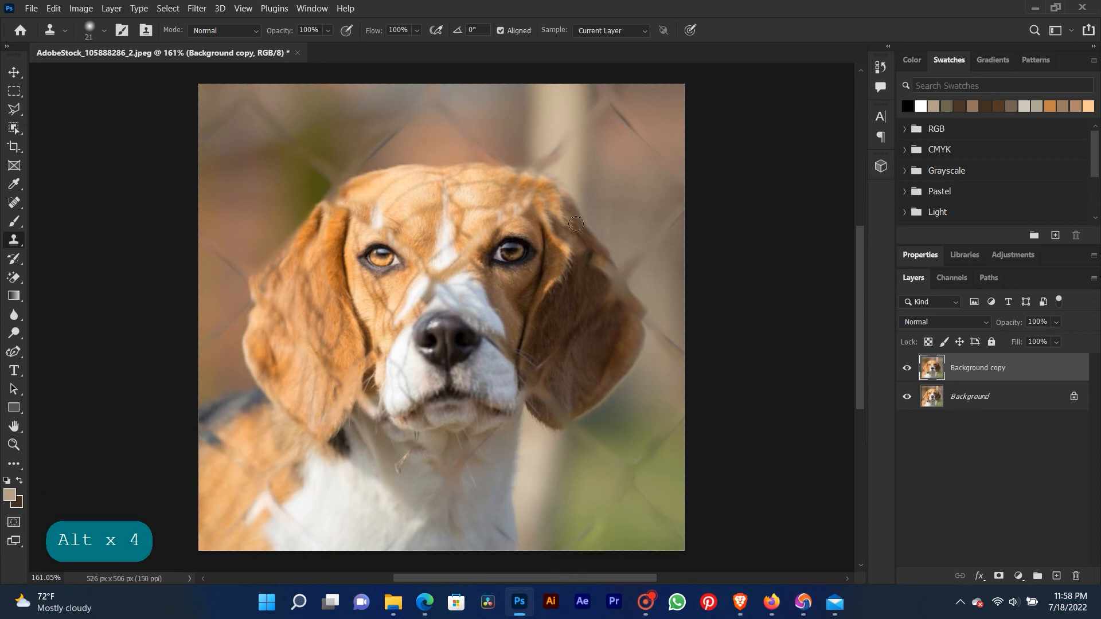
Clone brown fur over the fence traces on the ear on the image's right, down to its lower edge, undoing unsuitable strokes.
left_click(614, 285, "alt")
key("ctrl+z")
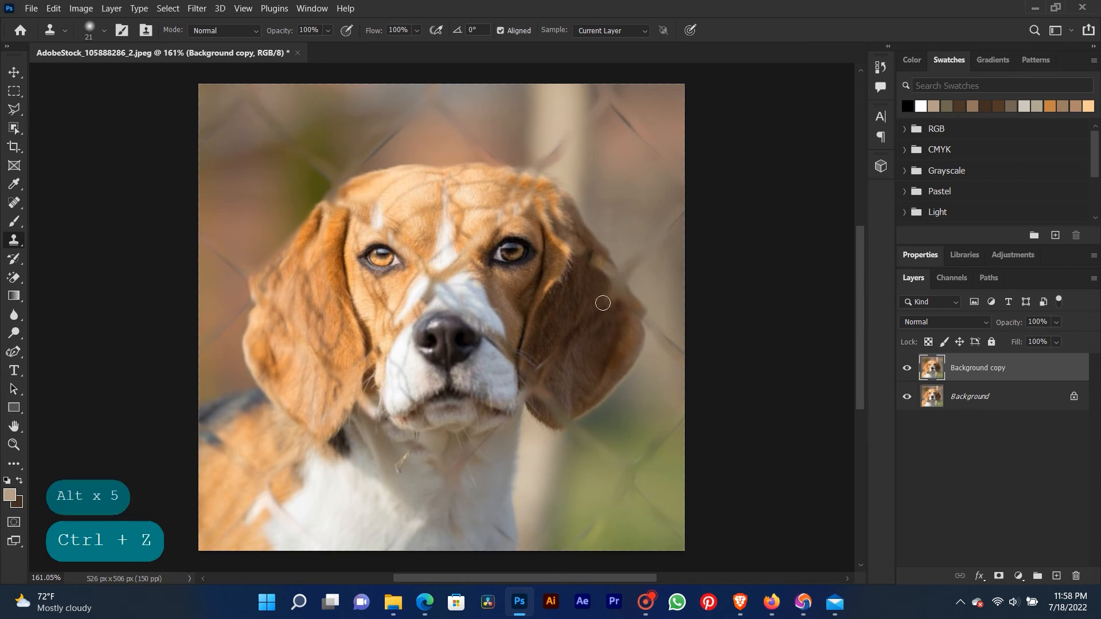
left_click(582, 329)
left_click(562, 382, "alt")
key("ctrl+z")
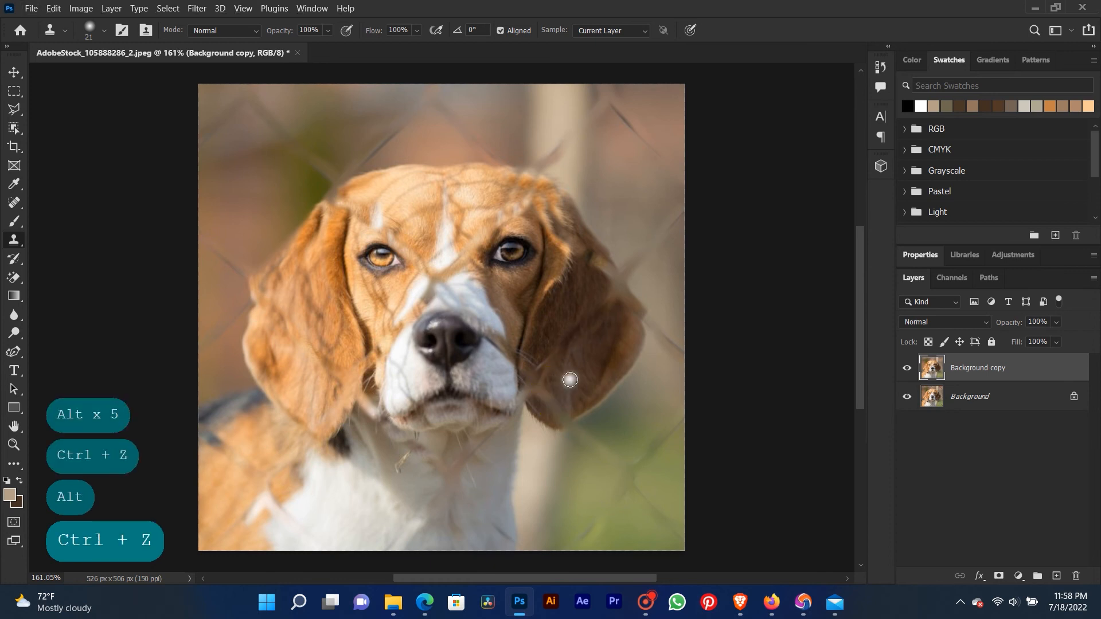
left_click(544, 393, "alt")
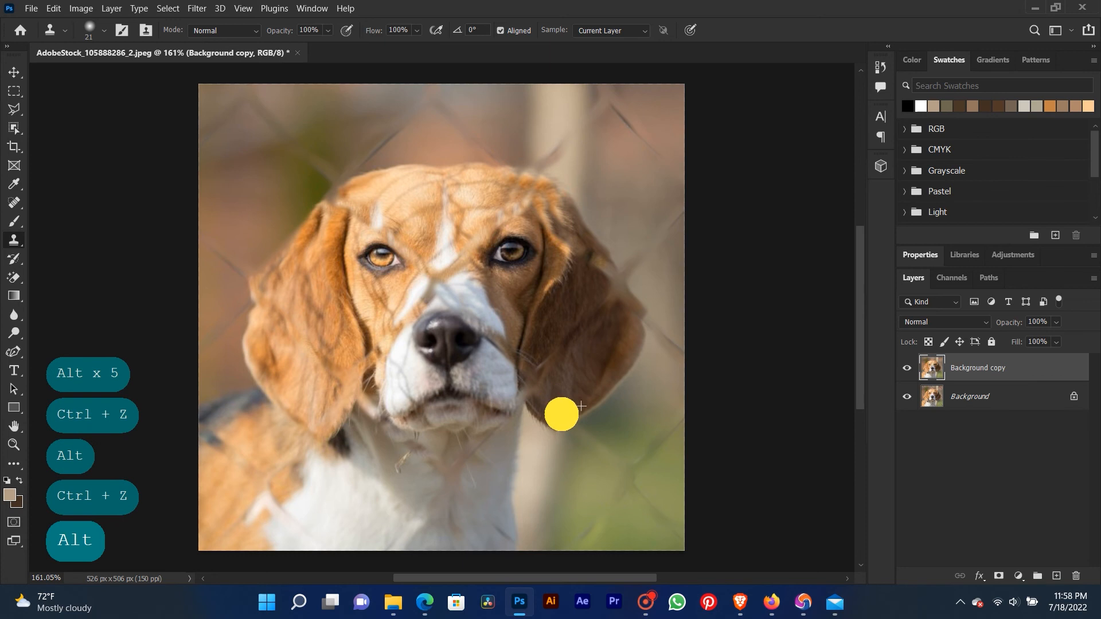
left_click_drag(559, 413, 524, 363)
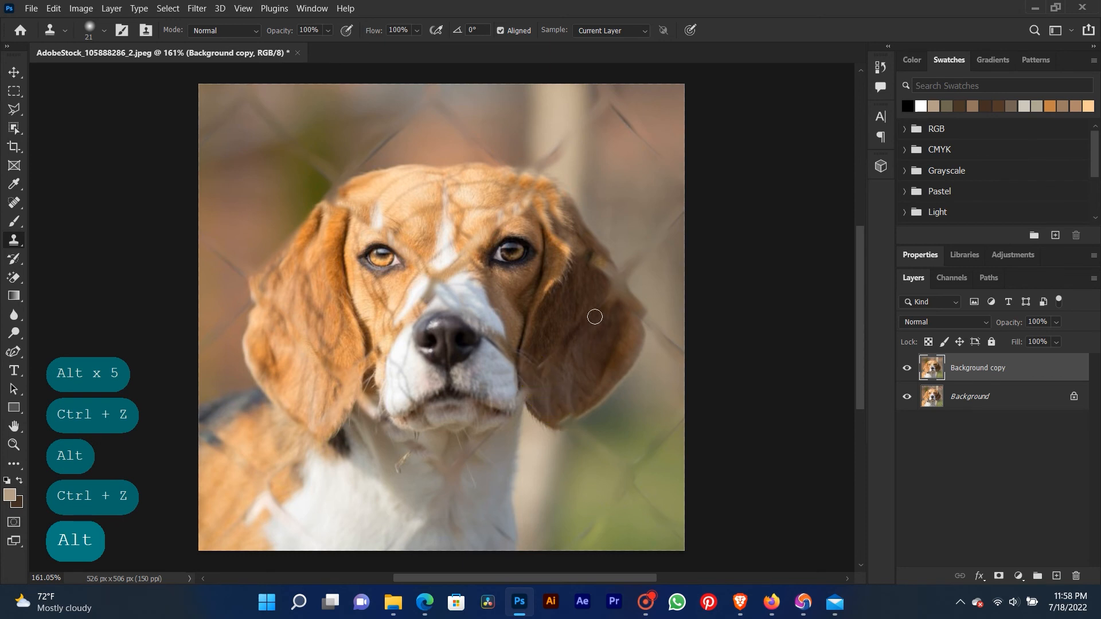
Clone white muzzle fur over the fence trace beside the nose, undoing the mismatched first attempt.
left_click(493, 341, "alt")
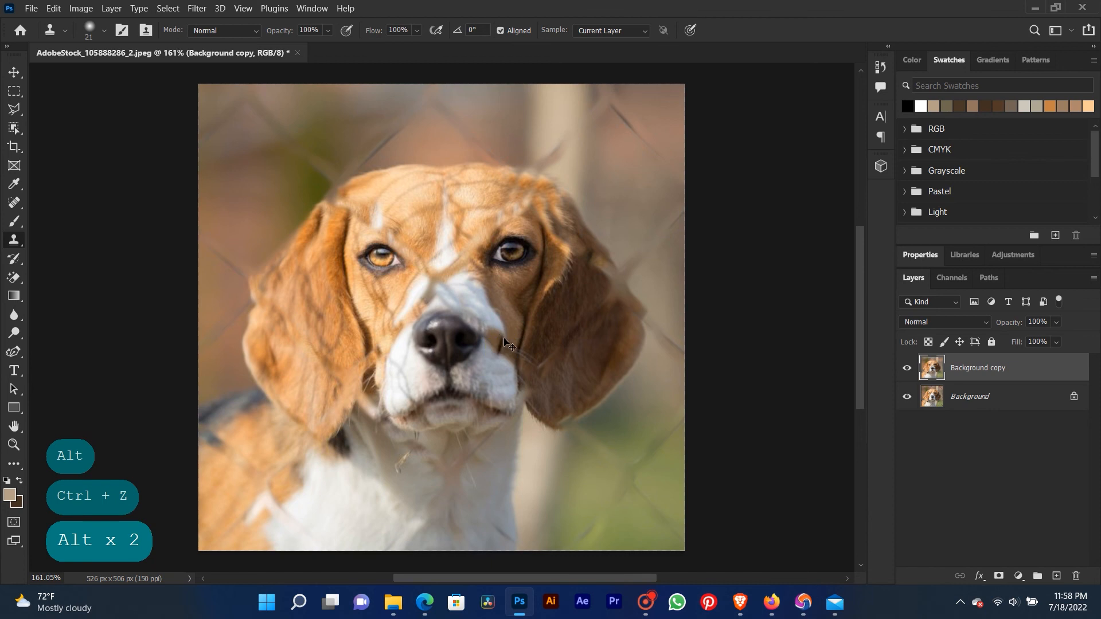
key("ctrl+z")
left_click(493, 364, "alt")
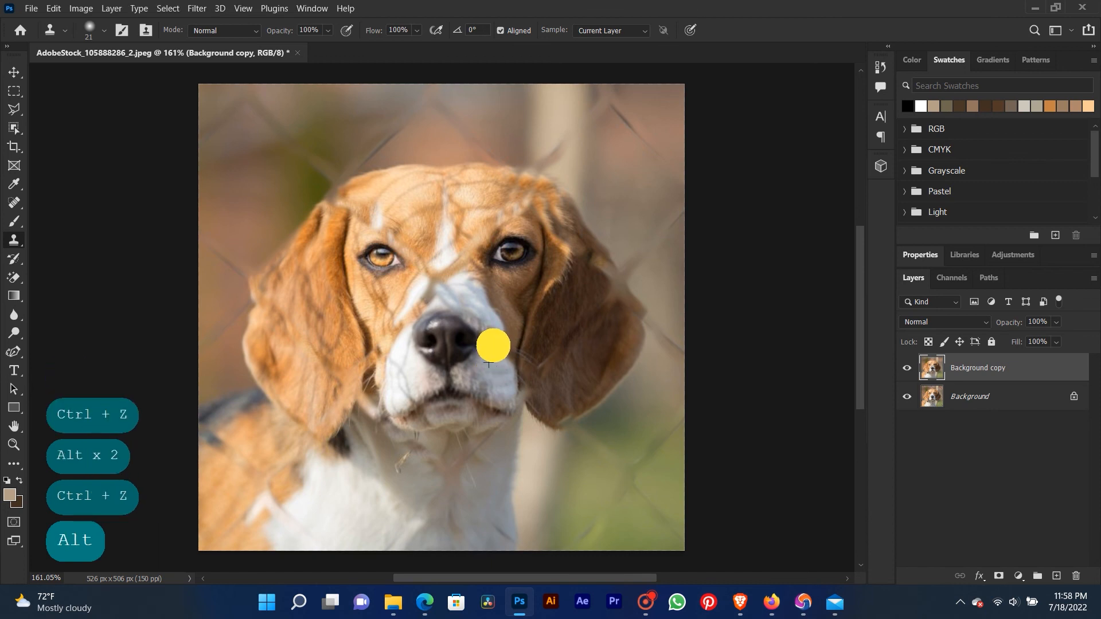
Clone neighbouring fur over the fence trace across the upper bridge of the nose, undoing the last two strokes.
left_click(470, 292, "alt")
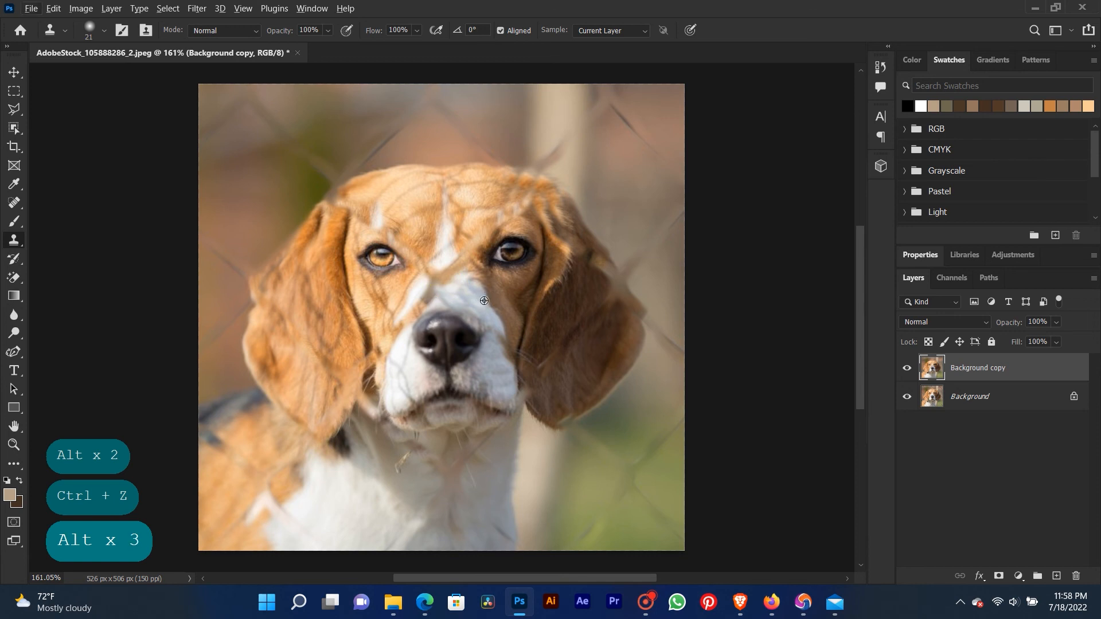
left_click(434, 292, "alt")
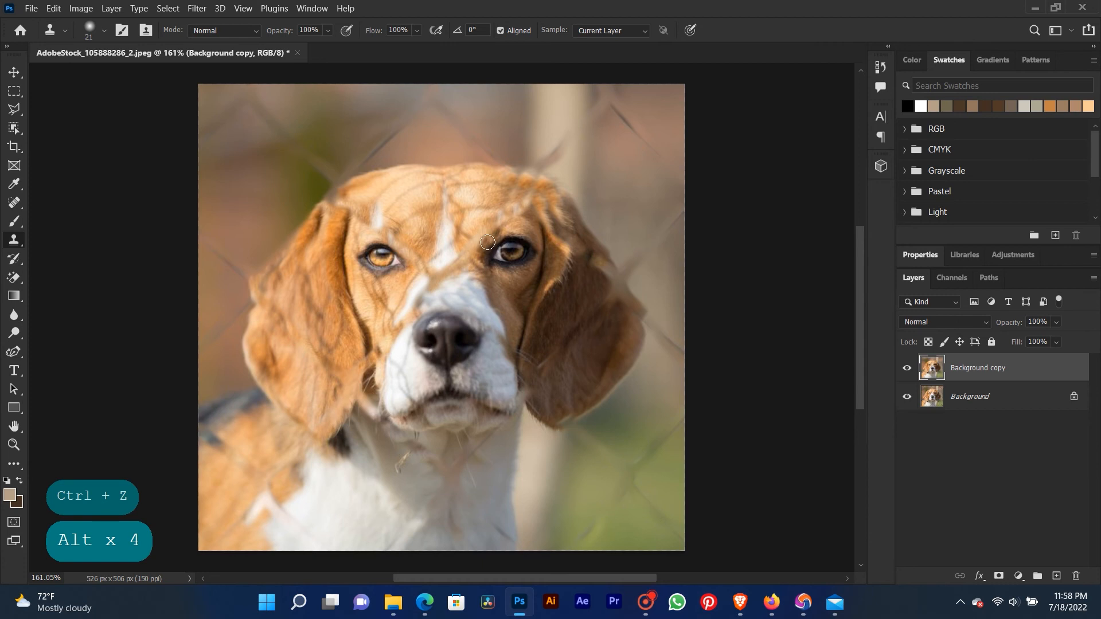
left_click(467, 256, "alt")
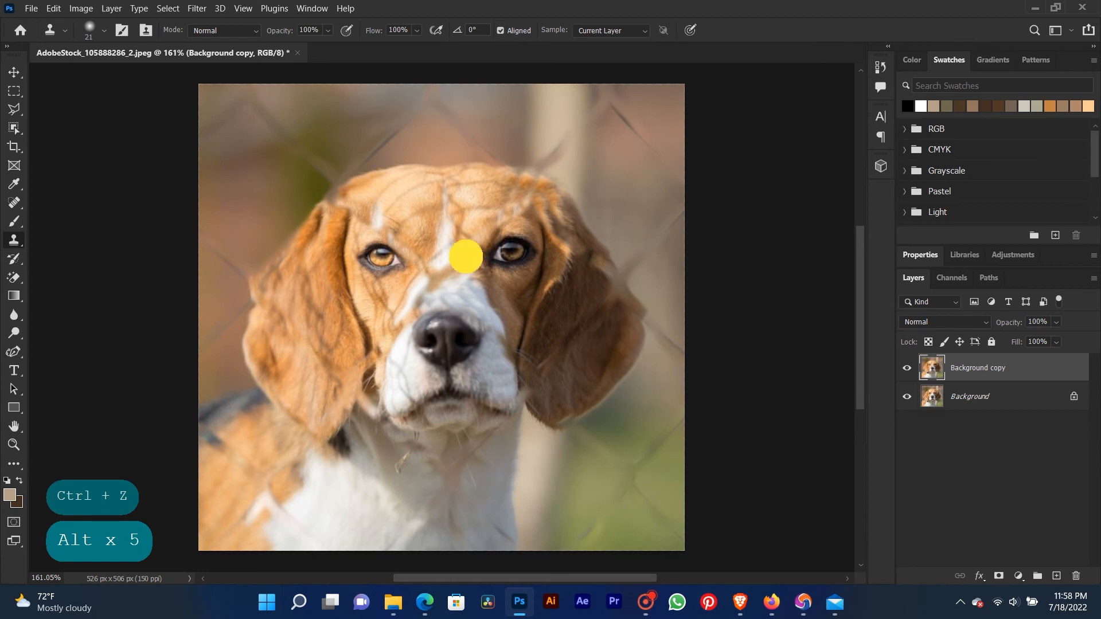
left_click(445, 288)
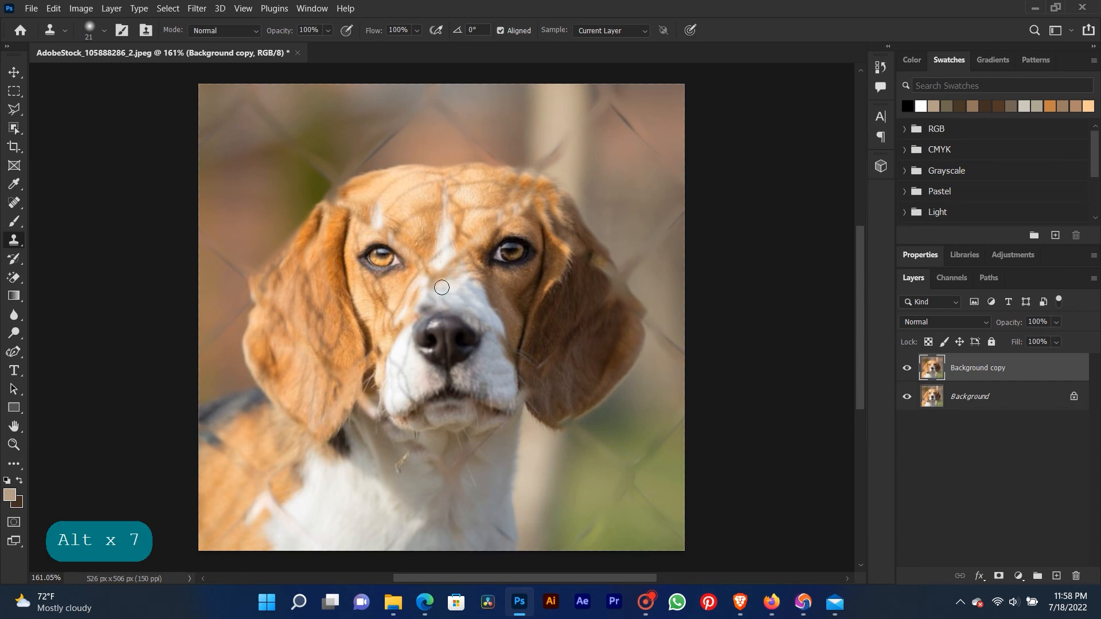
key("ctrl+z")
key("ctrl+z")
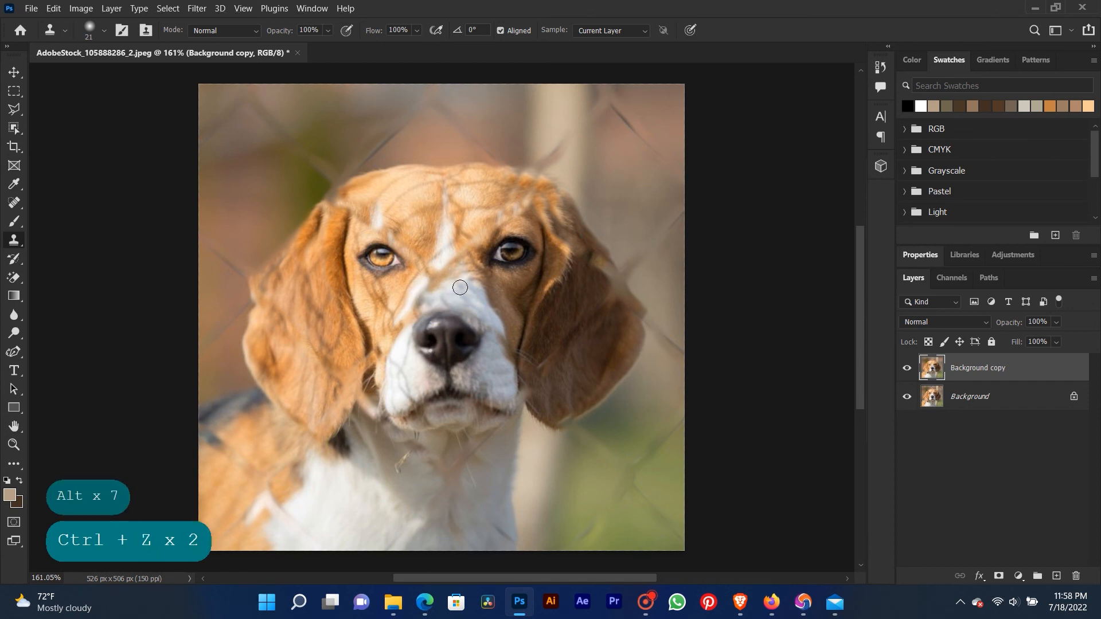
Rebuild the boundary between the white nose bridge and the brown fur beside the inner corner of the eye on the image's left.
key("alt")
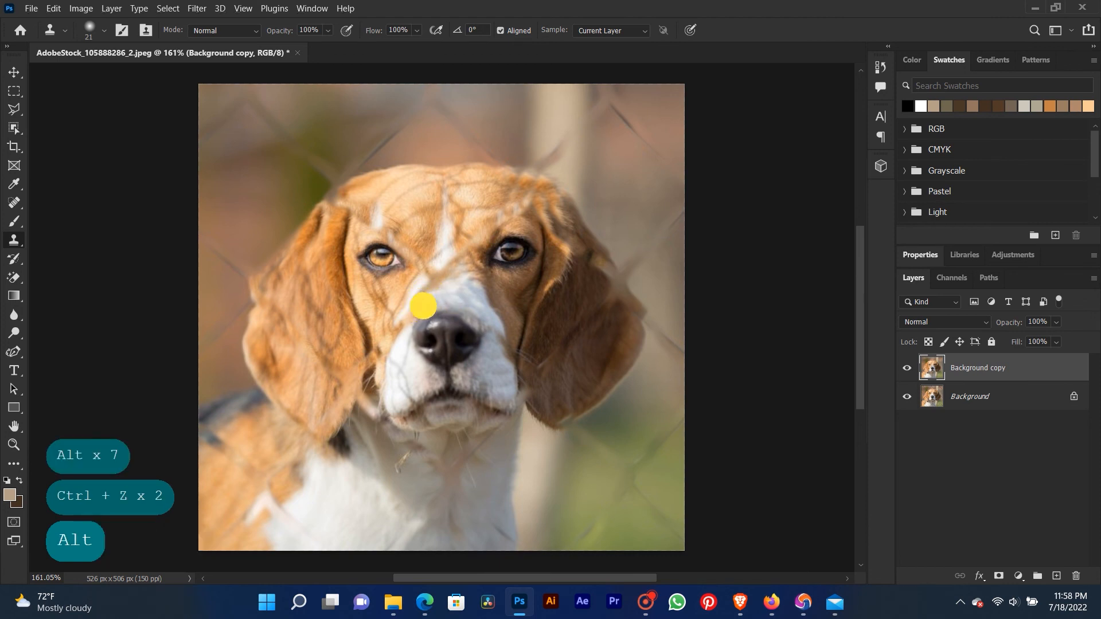
left_click(423, 229)
left_click(424, 264, "alt")
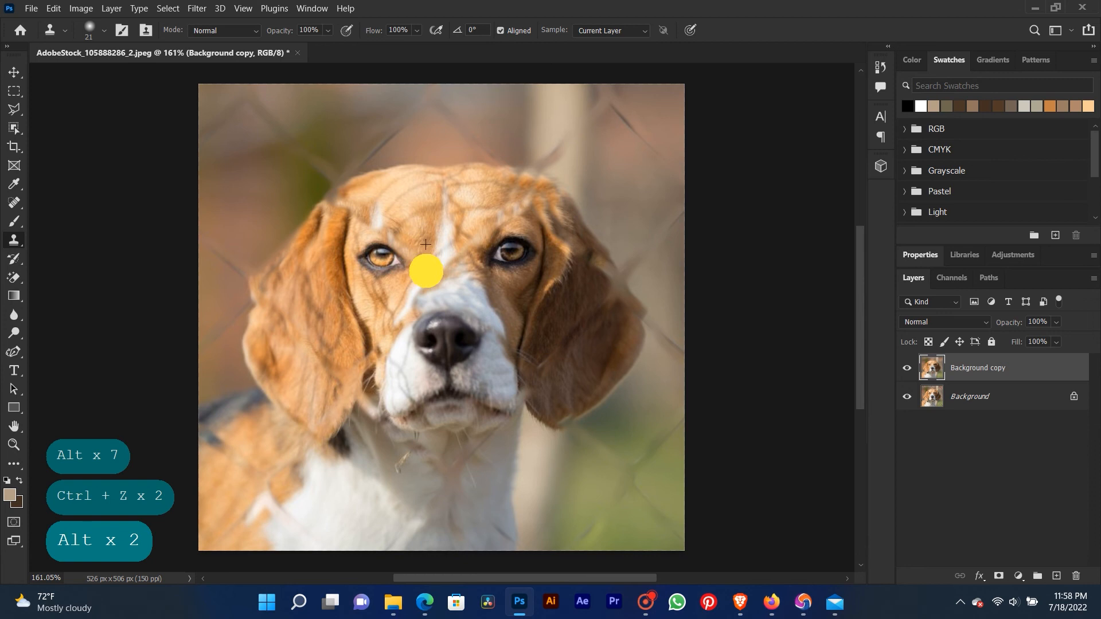
left_click(445, 257, "alt")
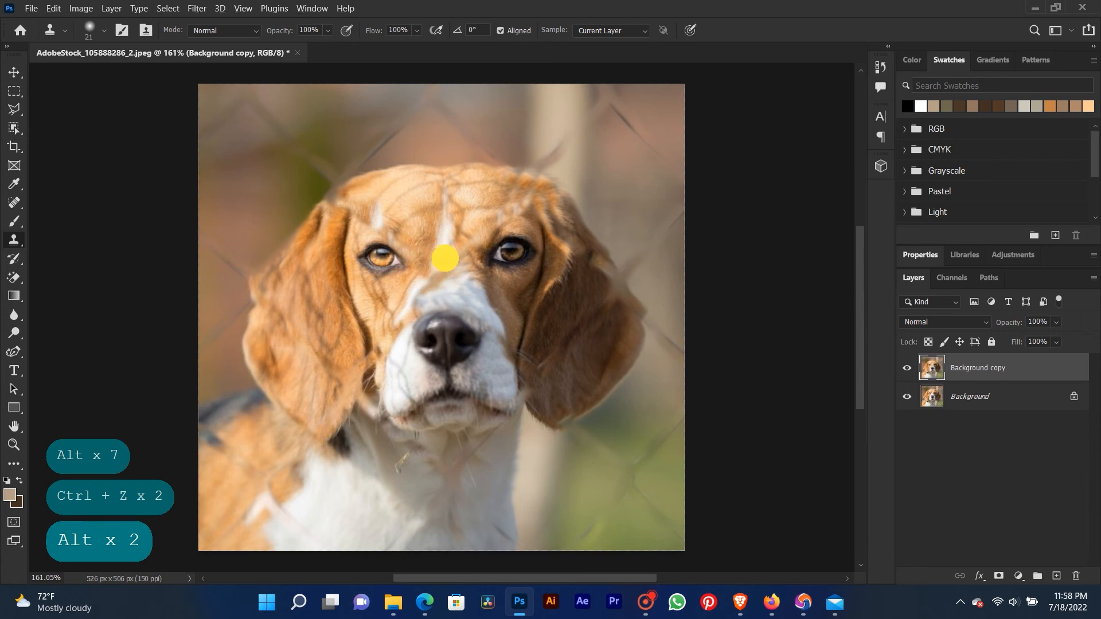
left_click(431, 255, "alt")
left_click(403, 286, "alt")
mouse_move(415, 273)
left_mouse_down()
mouse_move(395, 312)
mouse_move(414, 287)
left_mouse_up()
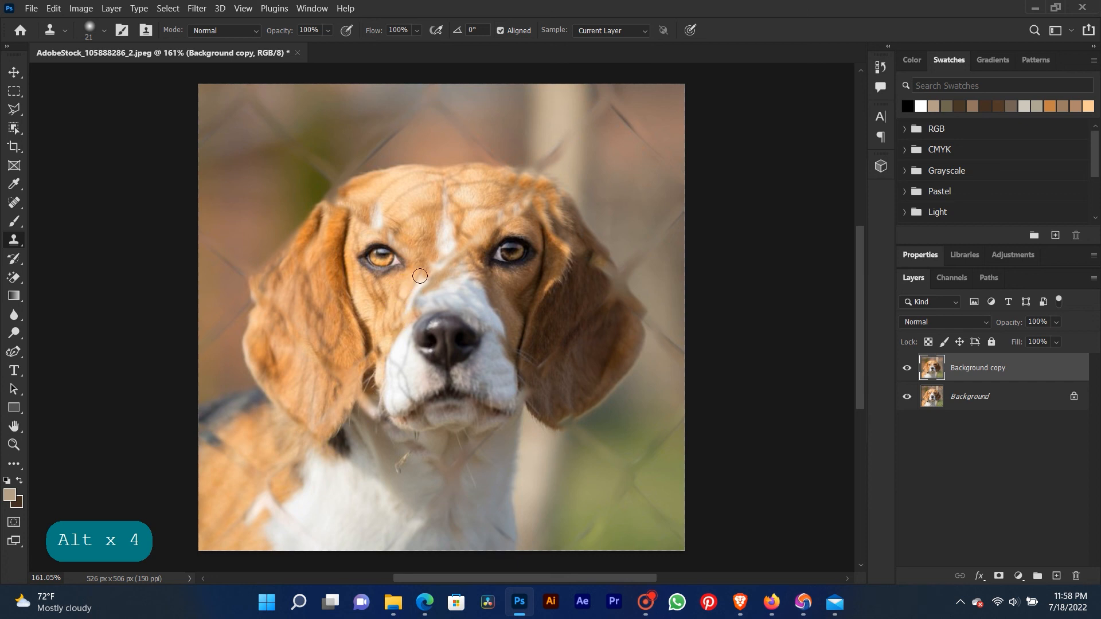
Clone brown fur over the fence traces along the head contour where both ears join the head.
left_click(346, 197, "alt")
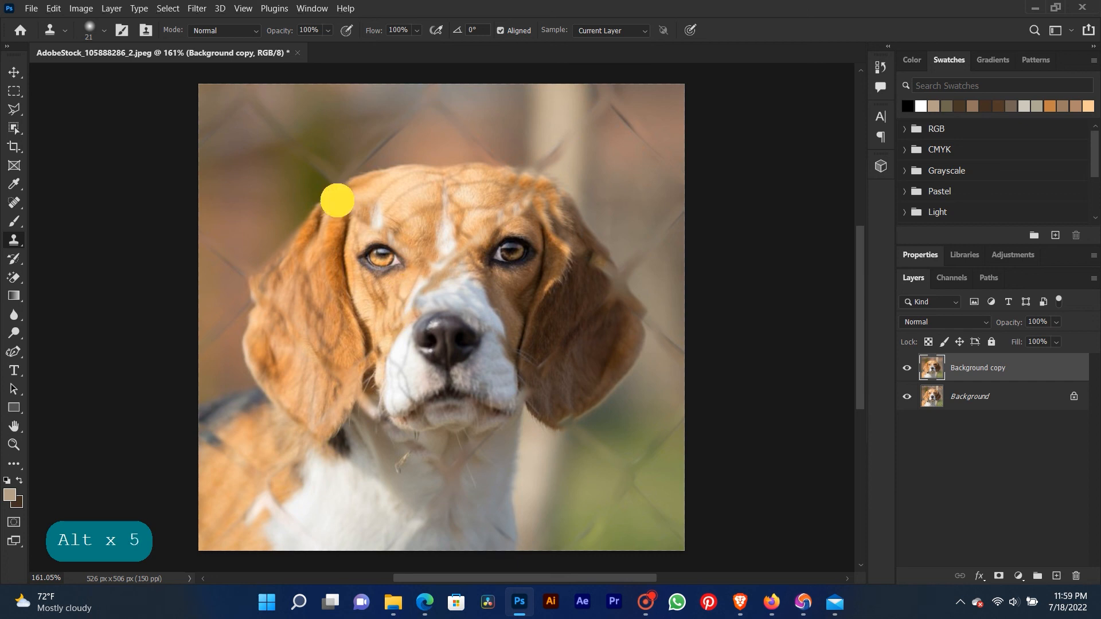
left_click(329, 201, "alt")
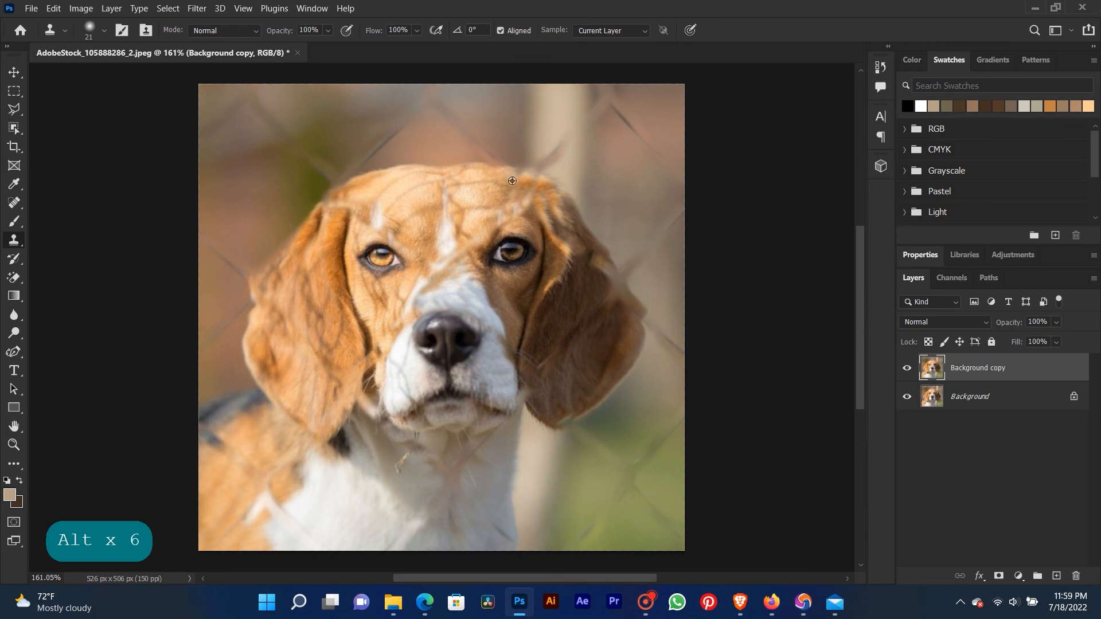
left_click_drag(510, 179, 551, 198)
Clone brown fur over the fence traces near the outer edges of both ears.
left_click(597, 280, "alt")
left_click_drag(593, 261, 634, 322)
left_click(597, 276, "alt")
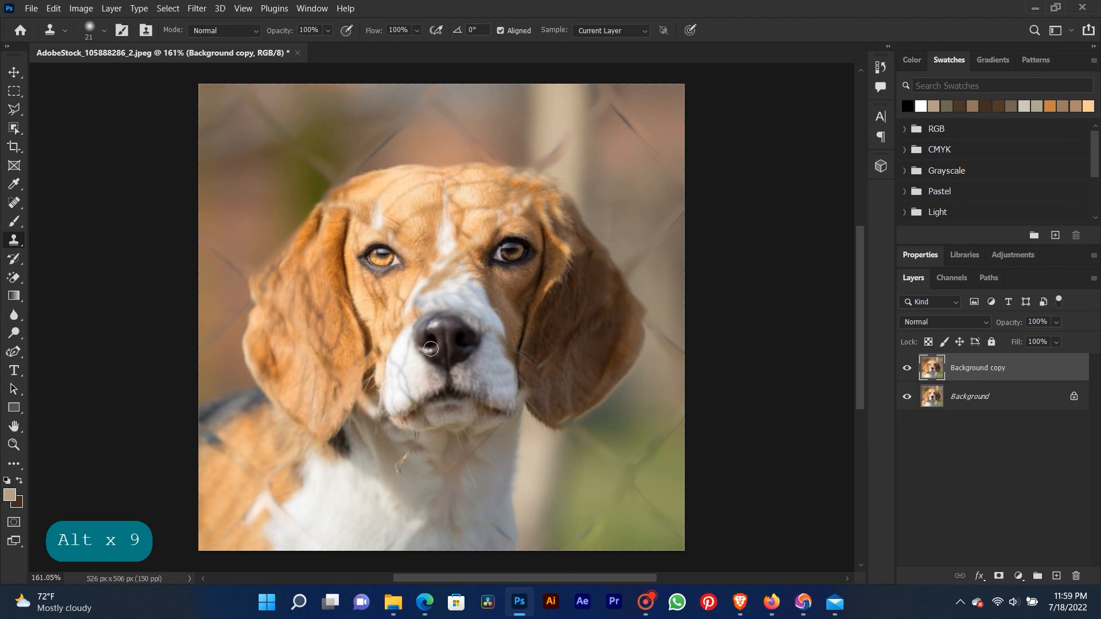
left_click(276, 266, "alt")
left_click_drag(293, 253, 264, 294)
Clone tan fur over the fence traces across the middle of the forehead, between and above the eyes.
left_click(454, 226, "alt")
mouse_move(454, 226)
left_mouse_down()
mouse_move(453, 196)
mouse_move(460, 219)
mouse_move(473, 201)
mouse_move(461, 196)
mouse_move(465, 237)
mouse_move(469, 213)
mouse_move(456, 226)
mouse_move(465, 243)
mouse_move(477, 220)
mouse_move(458, 233)
mouse_move(468, 241)
mouse_move(455, 235)
mouse_move(477, 250)
mouse_move(416, 198)
mouse_move(437, 206)
mouse_move(407, 225)
mouse_move(431, 183)
mouse_move(386, 214)
mouse_move(432, 182)
mouse_move(387, 215)
left_mouse_up()
left_click(457, 201, "alt")
left_click(469, 214, "alt")
left_click(474, 221, "alt")
left_click(476, 227, "alt")
left_click(398, 204, "alt")
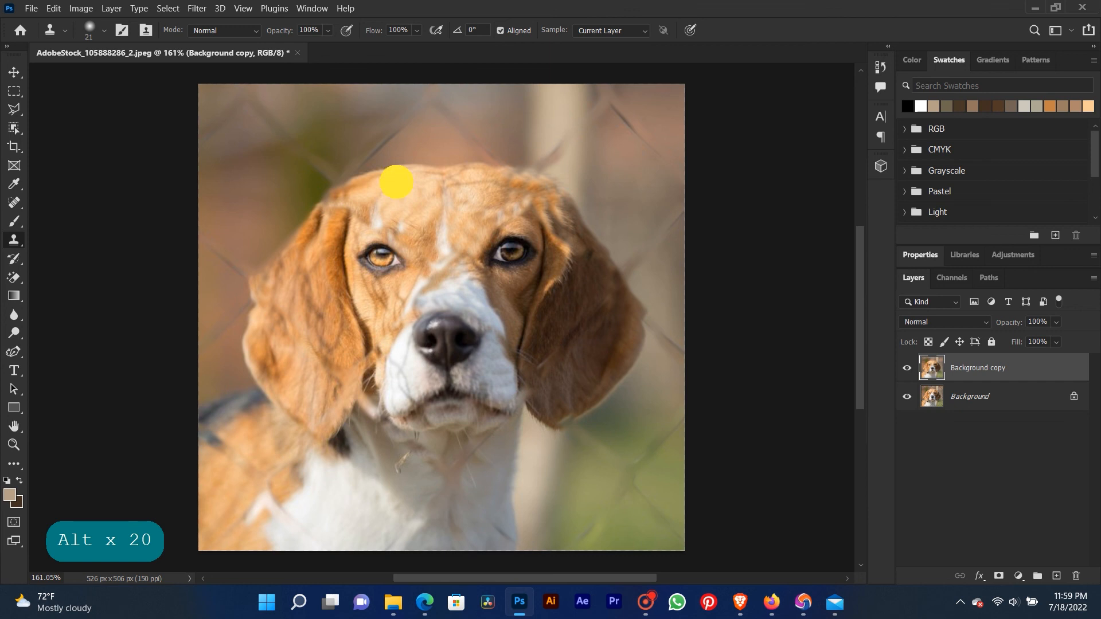
Smooth the fence traces on the upper forehead with cloned tan fur, undoing one unsuitable stroke.
mouse_move(437, 182)
left_mouse_down()
mouse_move(422, 188)
mouse_move(475, 180)
mouse_move(450, 192)
left_mouse_up()
left_click(443, 191, "alt")
left_click(433, 181, "alt")
key("ctrl+z")
left_click(435, 186, "alt")
mouse_move(457, 184)
left_mouse_down()
mouse_move(494, 186)
mouse_move(444, 199)
mouse_move(487, 177)
mouse_move(502, 189)
left_mouse_up()
left_click(452, 192, "alt")
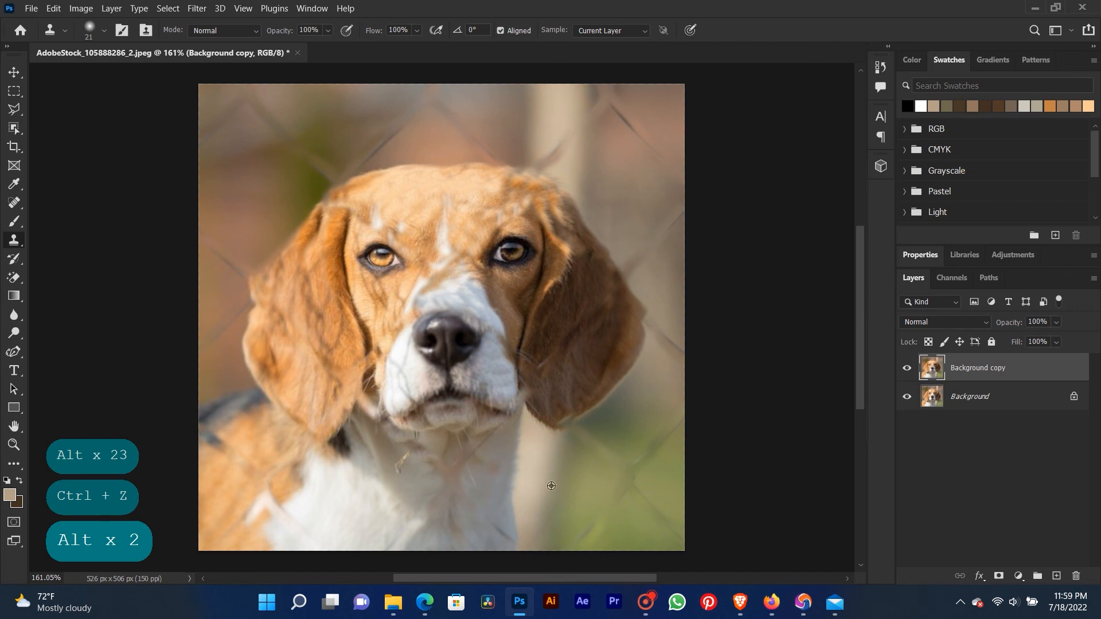
Clone matching fur over the fence traces on the white chest and the brown shoulder and back, undoing one unsuitable stroke.
mouse_move(485, 446)
left_mouse_down()
mouse_move(450, 481)
mouse_move(488, 506)
mouse_move(503, 541)
mouse_move(484, 500)
left_mouse_up()
left_click(265, 449, "alt")
mouse_move(243, 474)
left_mouse_down()
mouse_move(212, 437)
mouse_move(251, 432)
mouse_move(220, 447)
mouse_move(202, 432)
left_mouse_up()
left_click(254, 448, "alt")
key("ctrl+z")
left_click(250, 444, "alt")
left_click(257, 446, "alt")
mouse_move(243, 464)
left_mouse_down()
mouse_move(251, 474)
mouse_move(270, 472)
mouse_move(256, 458)
mouse_move(295, 467)
mouse_move(290, 491)
mouse_move(270, 505)
mouse_move(244, 514)
mouse_move(242, 496)
mouse_move(281, 510)
left_mouse_up()
left_click(281, 454, "alt")
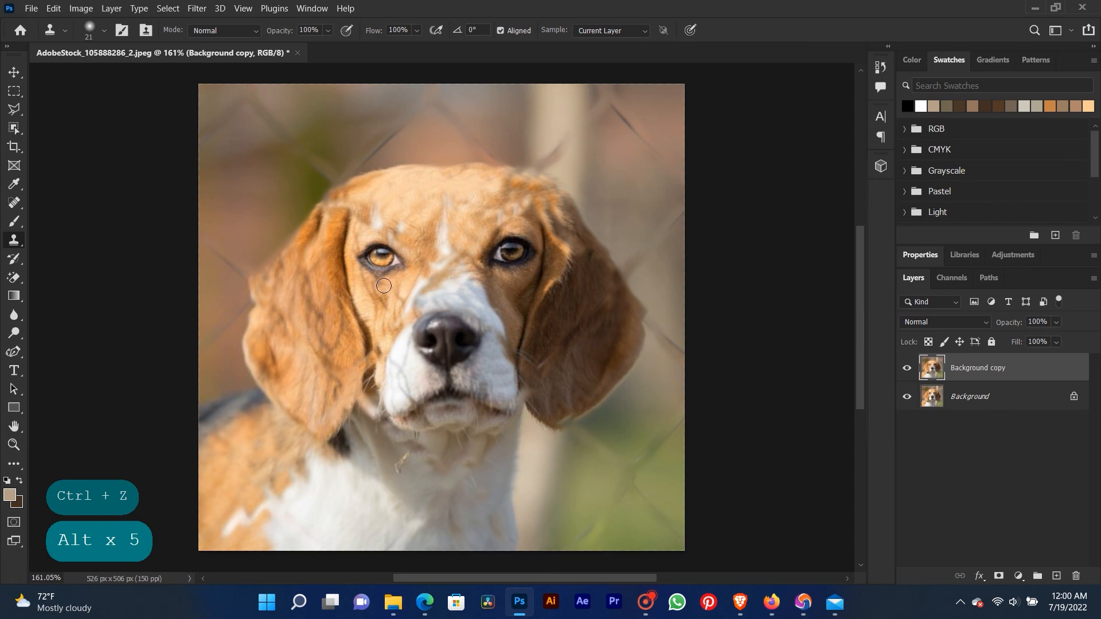
Clone tan fur over the light fence traces on the forehead above the eye on the image's right.
left_click(498, 191, "alt")
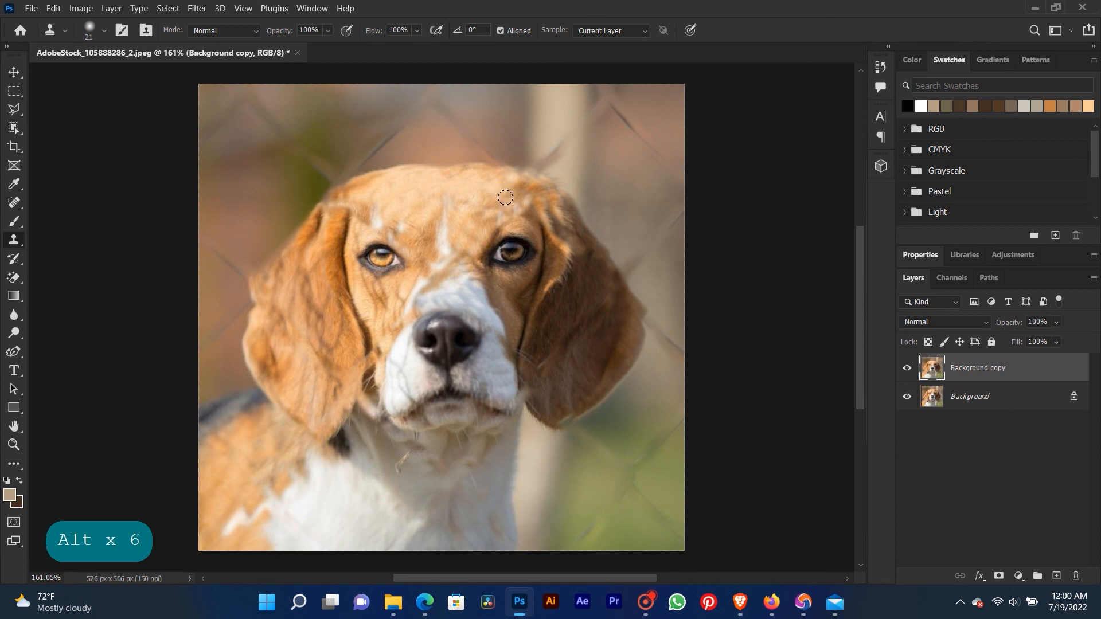